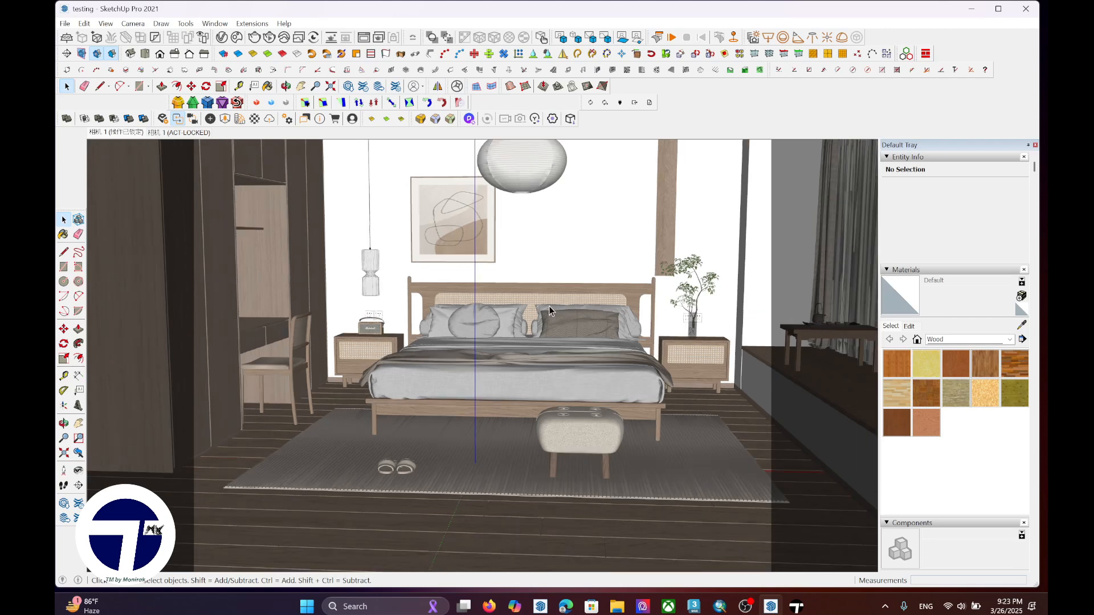
pyautogui.scroll(4, 564, 320)
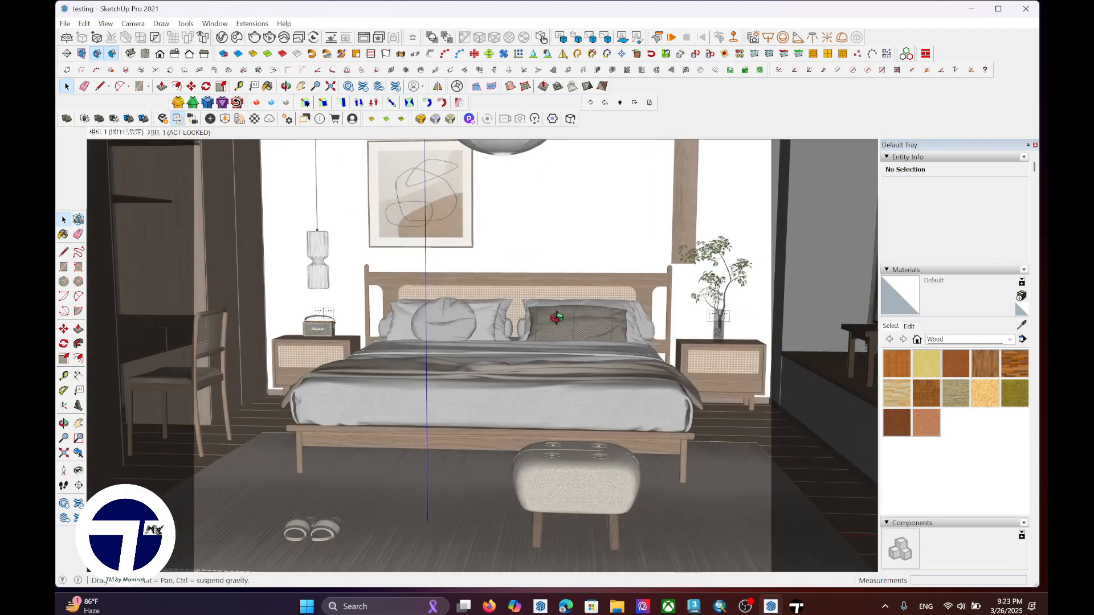
pyautogui.moveTo(564, 320); pyautogui.dragTo(521, 291, button='middle')
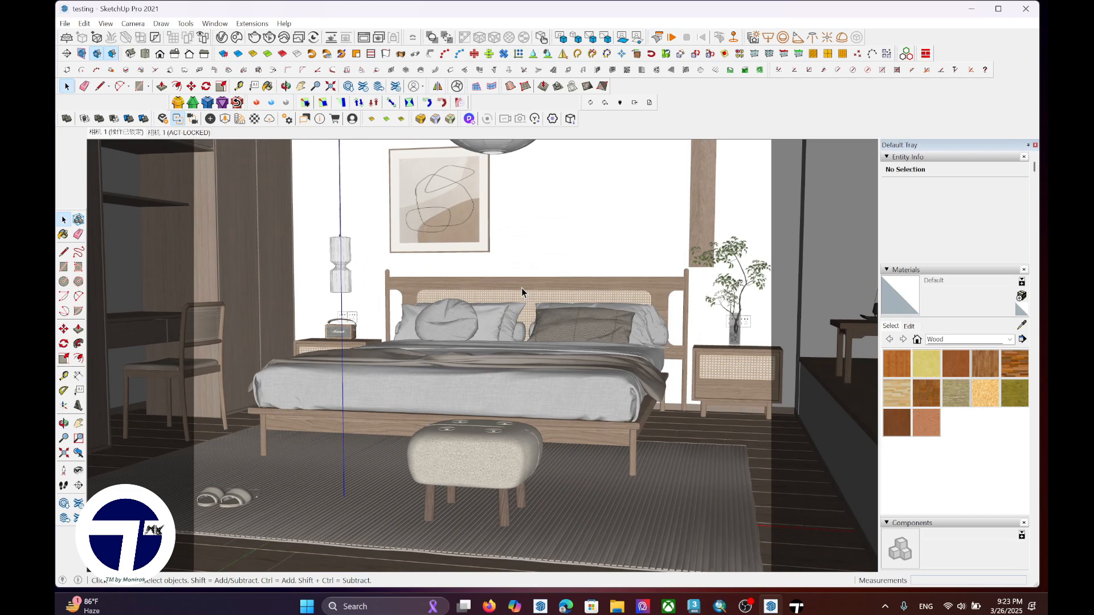
pyautogui.scroll(-2, 542, 262)
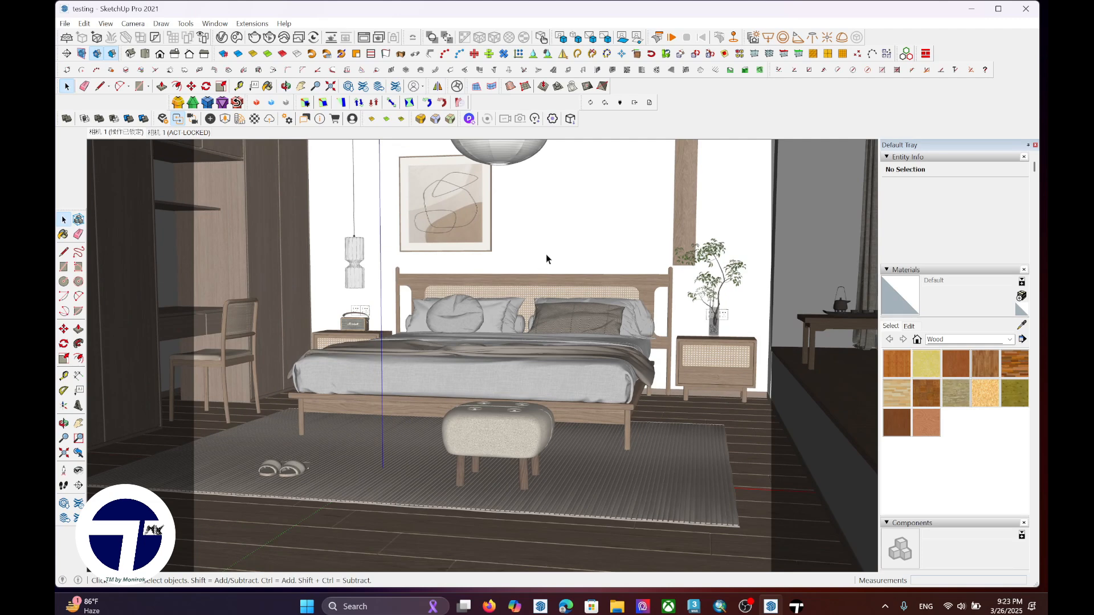
pyautogui.moveTo(546, 260); pyautogui.dragTo(540, 256, button='middle')
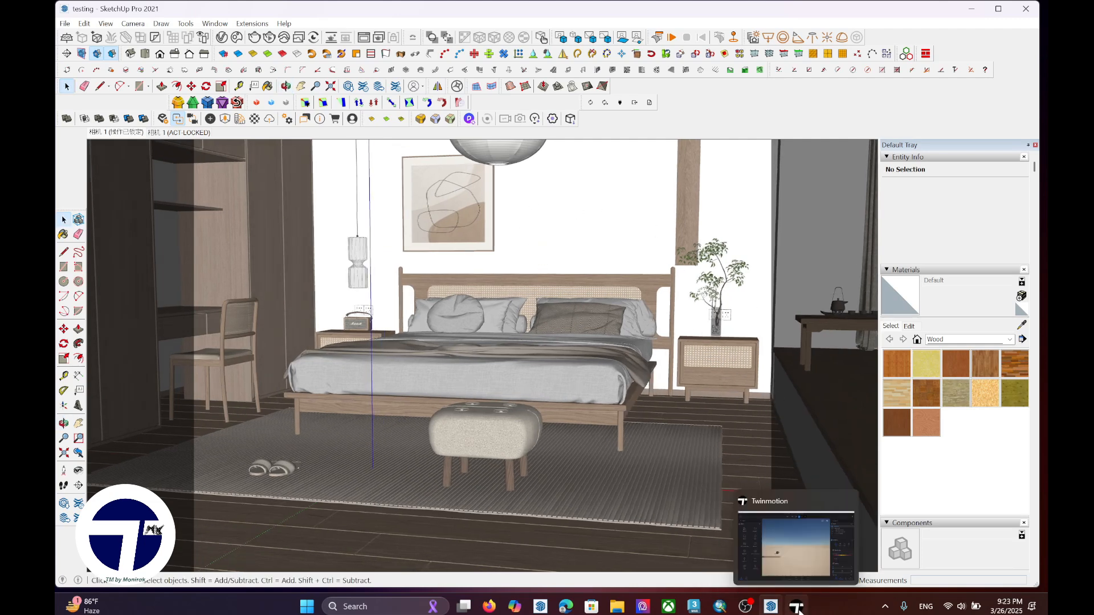
pyautogui.click(797, 608)
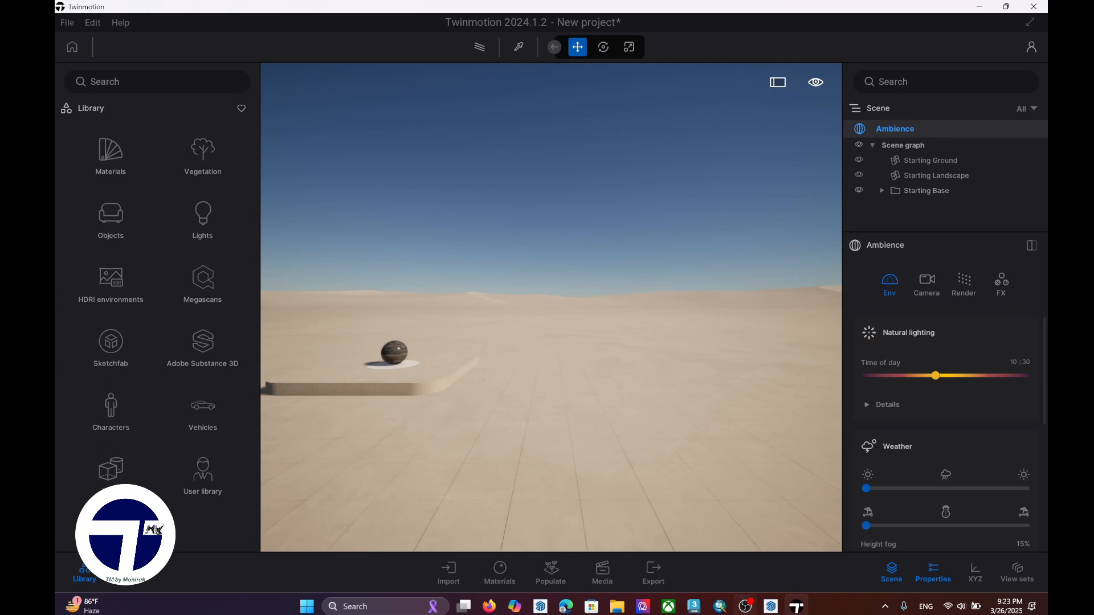
pyautogui.click(770, 607)
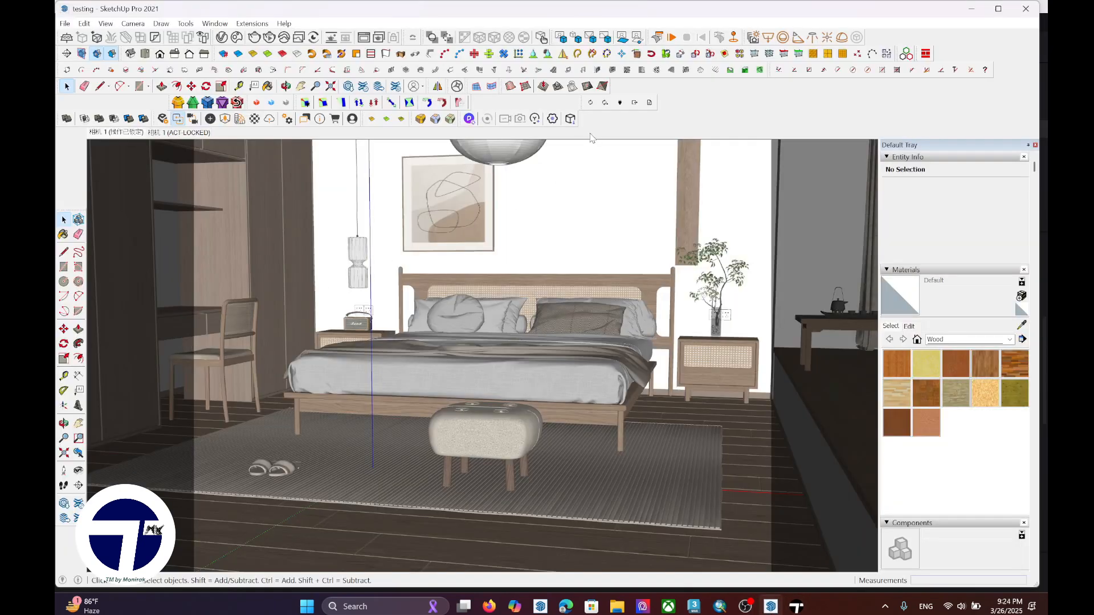
# Float the Datasmith toolbar over the model view and turn on Direct Link auto sync
pyautogui.moveTo(582, 103); pyautogui.dragTo(597, 220)
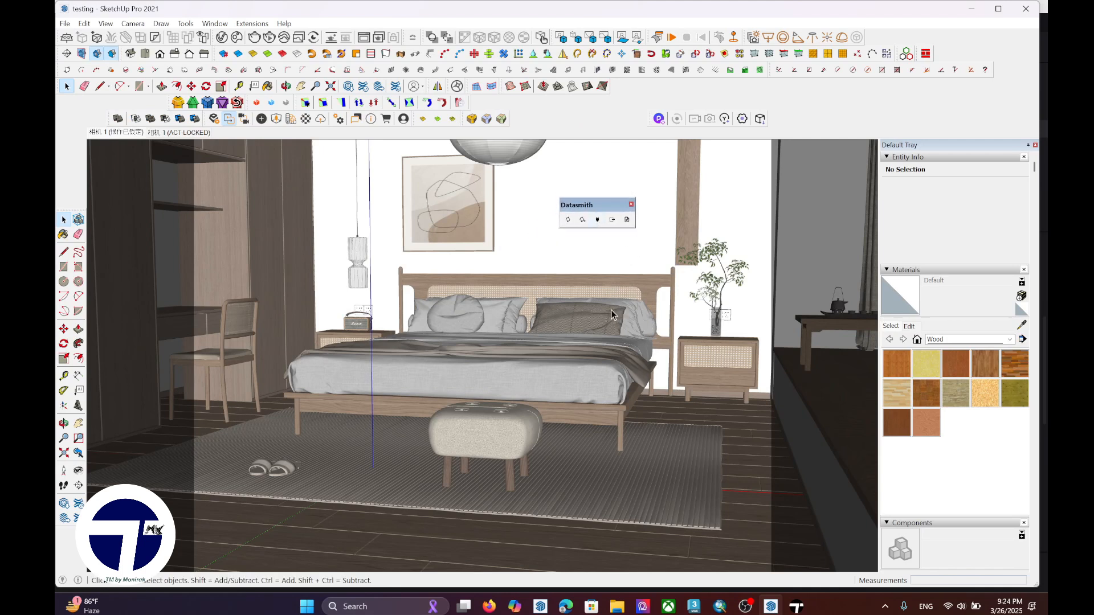
pyautogui.click(578, 225)
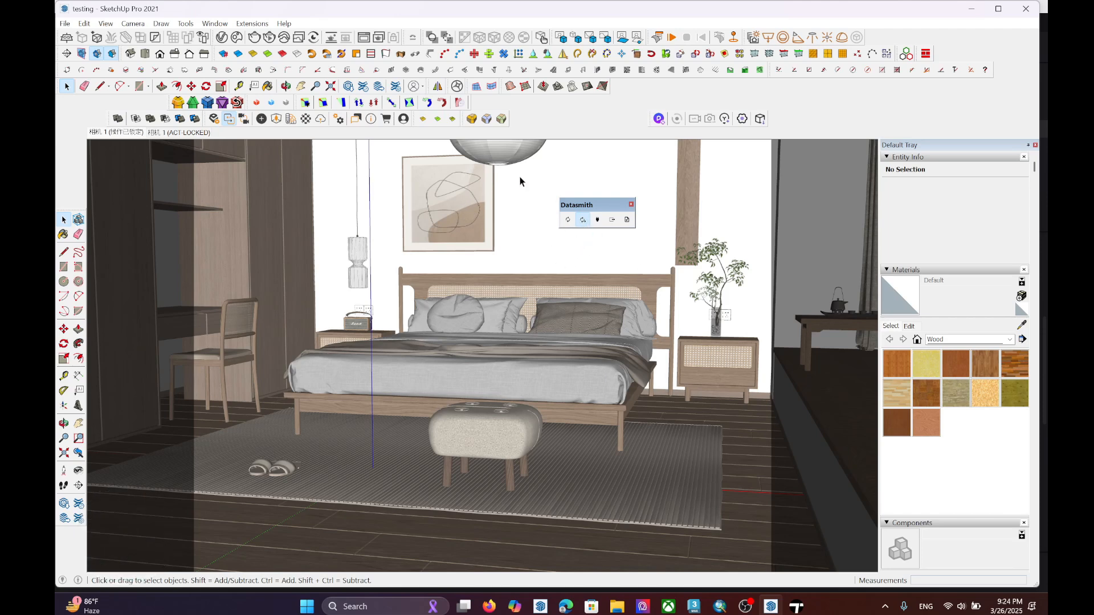
# Switch to Twinmotion and open the Direct Link import settings for the SketchUp model
pyautogui.click(796, 606)
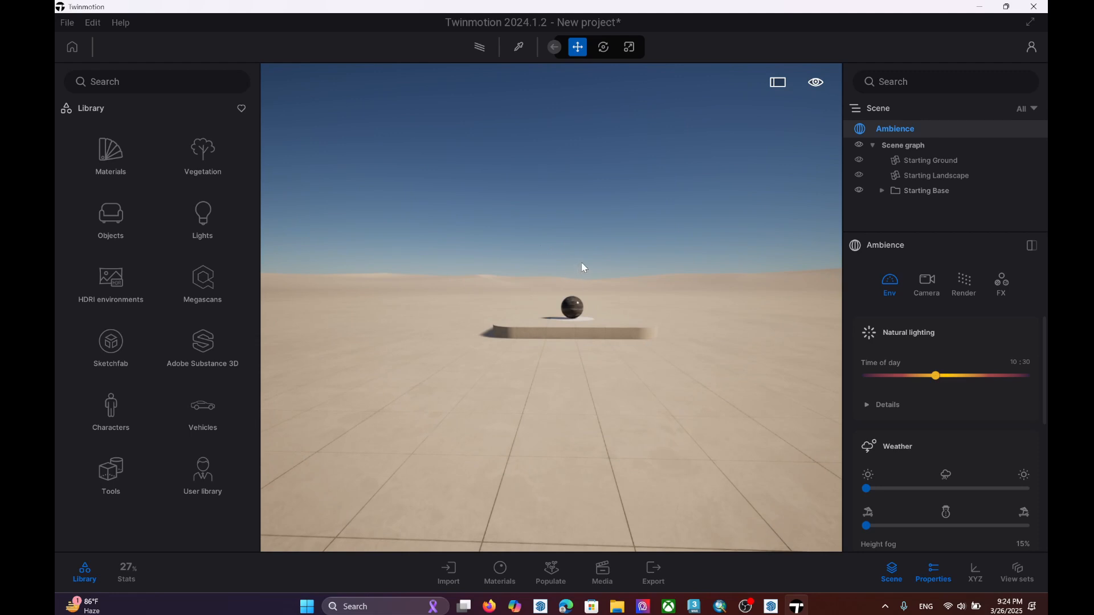
pyautogui.hotkey('ctrl', 'i')
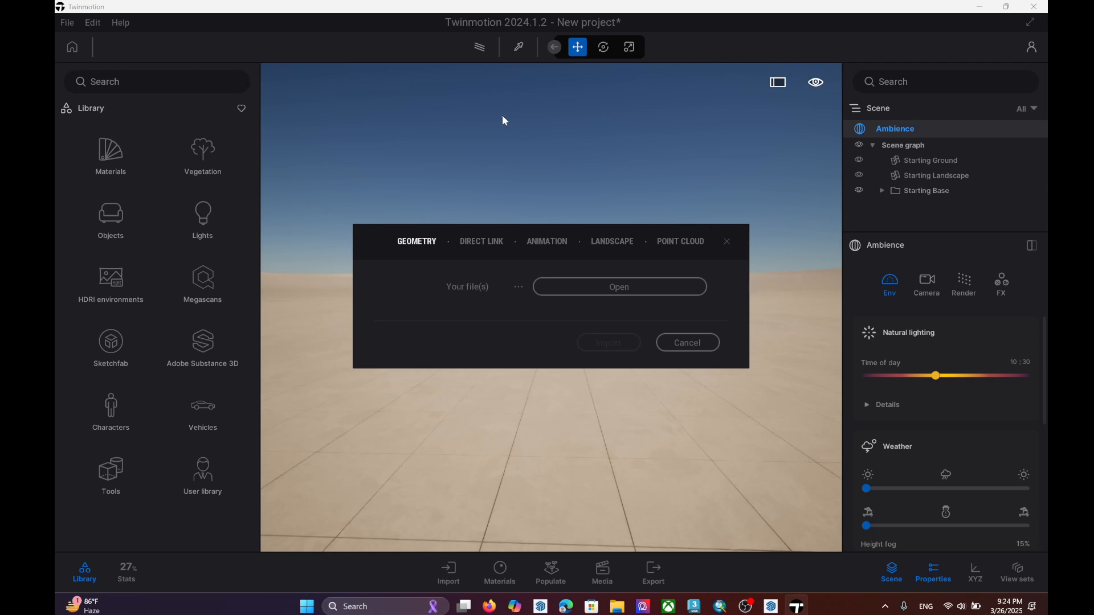
pyautogui.click(481, 245)
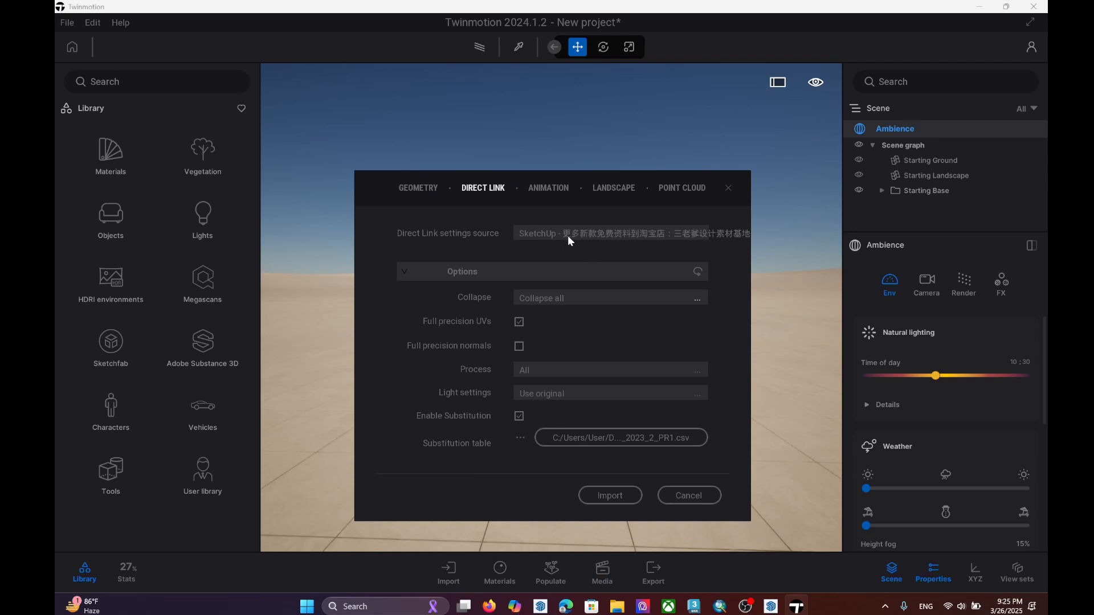
pyautogui.click(773, 605)
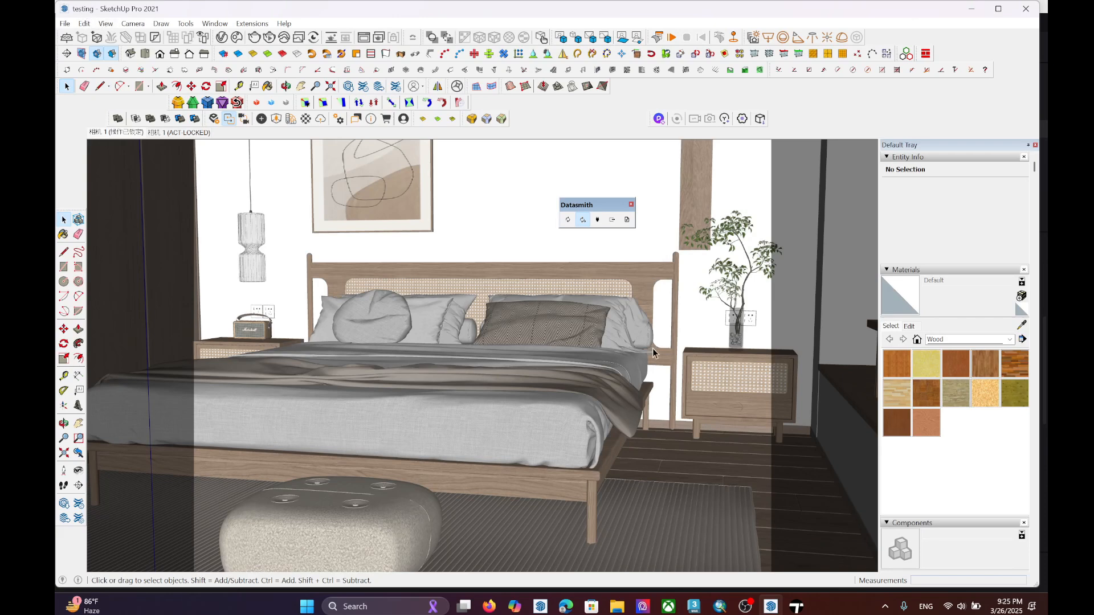
pyautogui.click(972, 8)
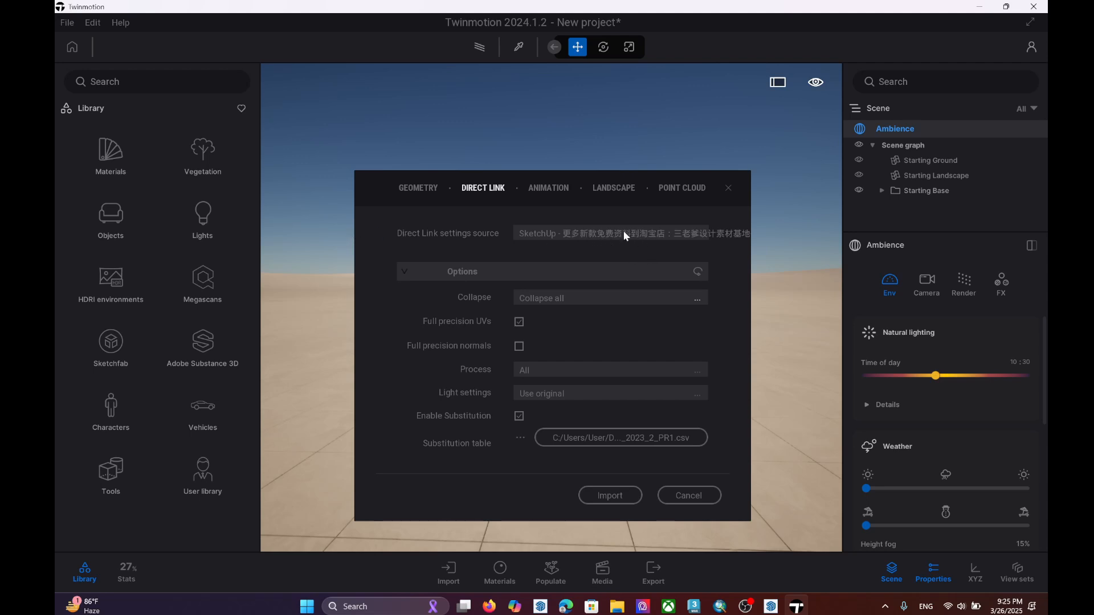
# Set the Direct Link Collapse option to Keep hierarchy and import the SketchUp model
pyautogui.click(439, 268)
pyautogui.click(512, 271)
pyautogui.click(531, 297)
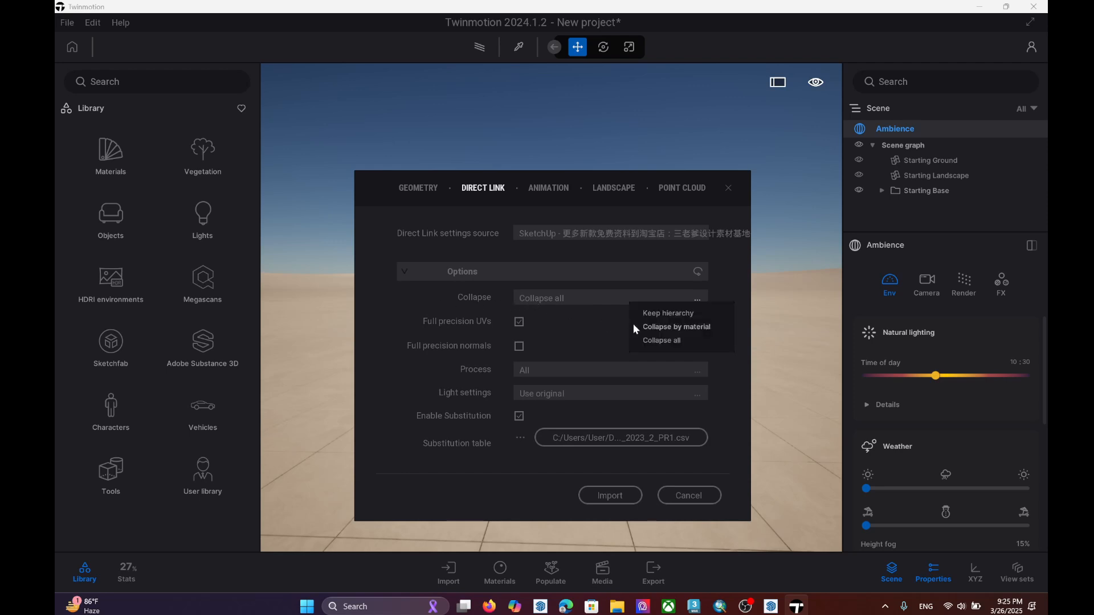
pyautogui.click(606, 303)
pyautogui.click(654, 302)
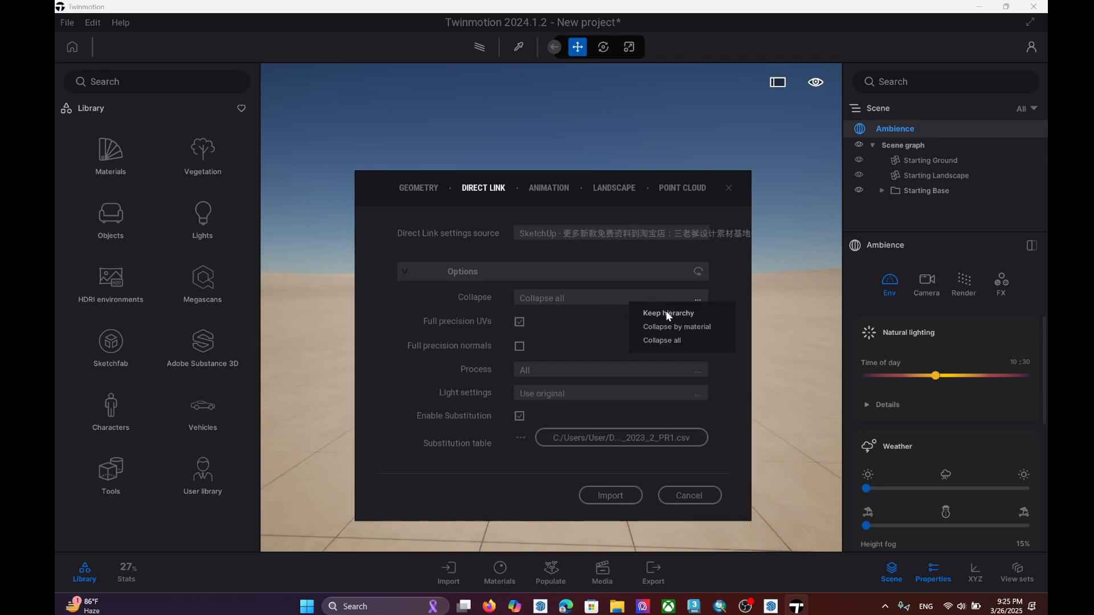
pyautogui.click(668, 314)
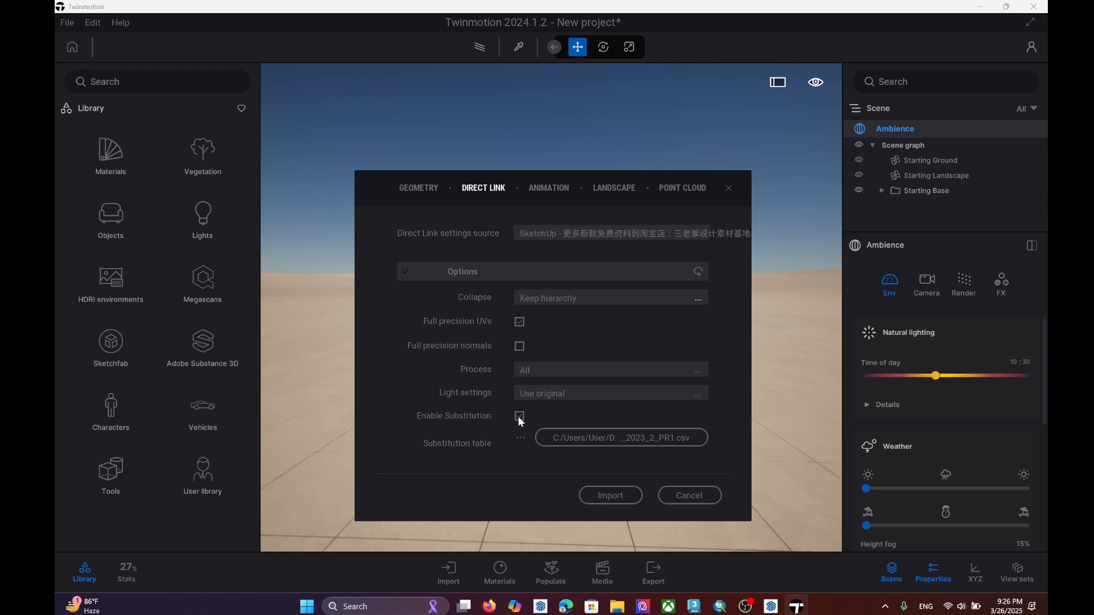
pyautogui.click(633, 495)
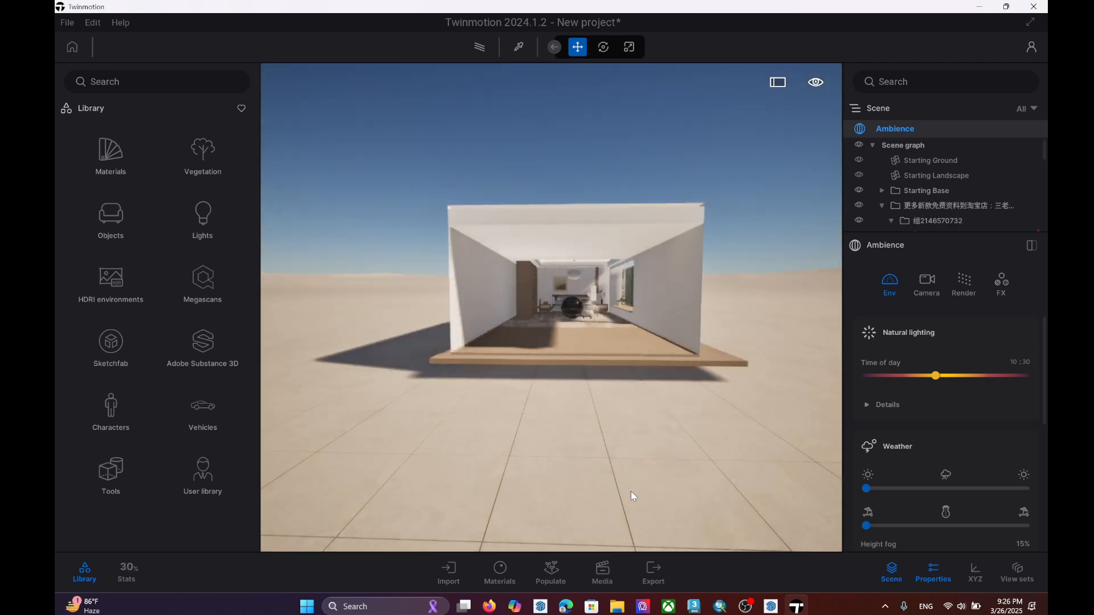
# Delete the Sphere 1m object standing in front of the bed inside the imported room
pyautogui.scroll(8, 597, 264)
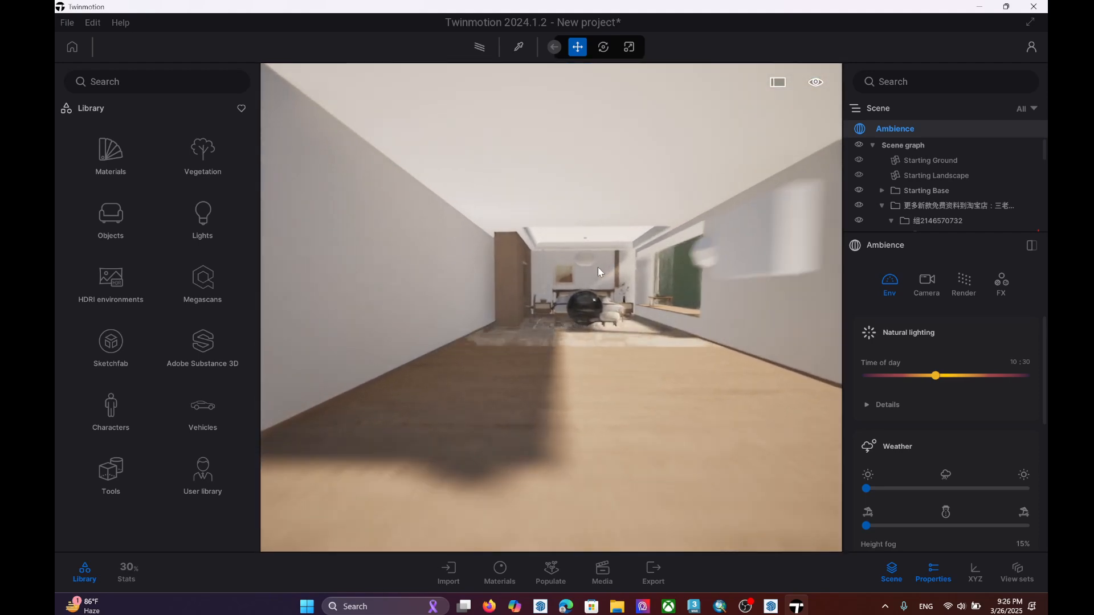
pyautogui.moveTo(597, 268); pyautogui.dragTo(541, 308, button='middle')
pyautogui.scroll(6, 577, 276)
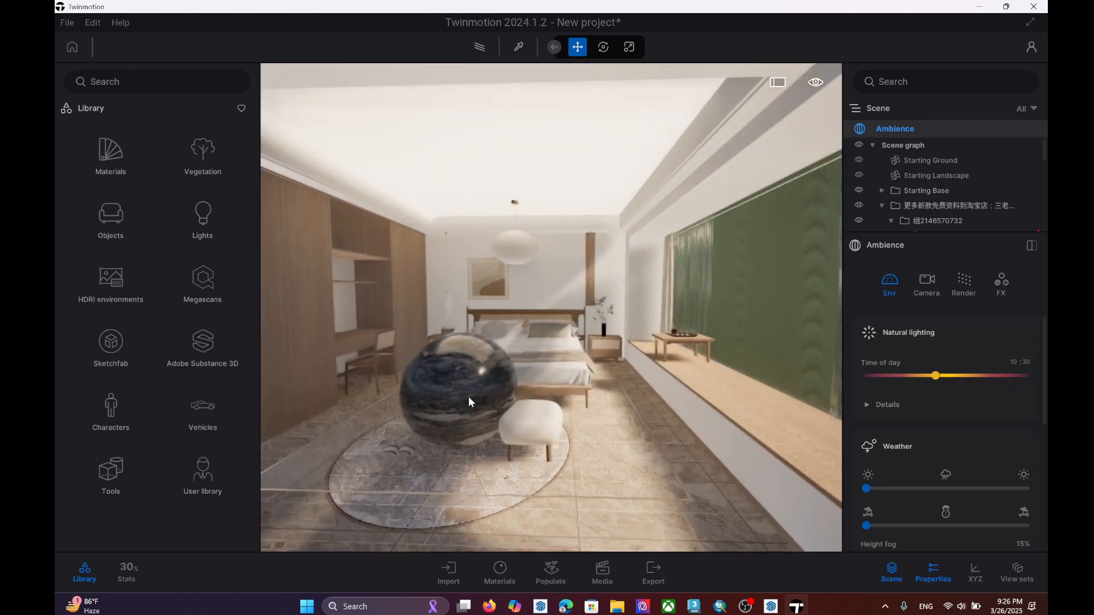
pyautogui.click(467, 397)
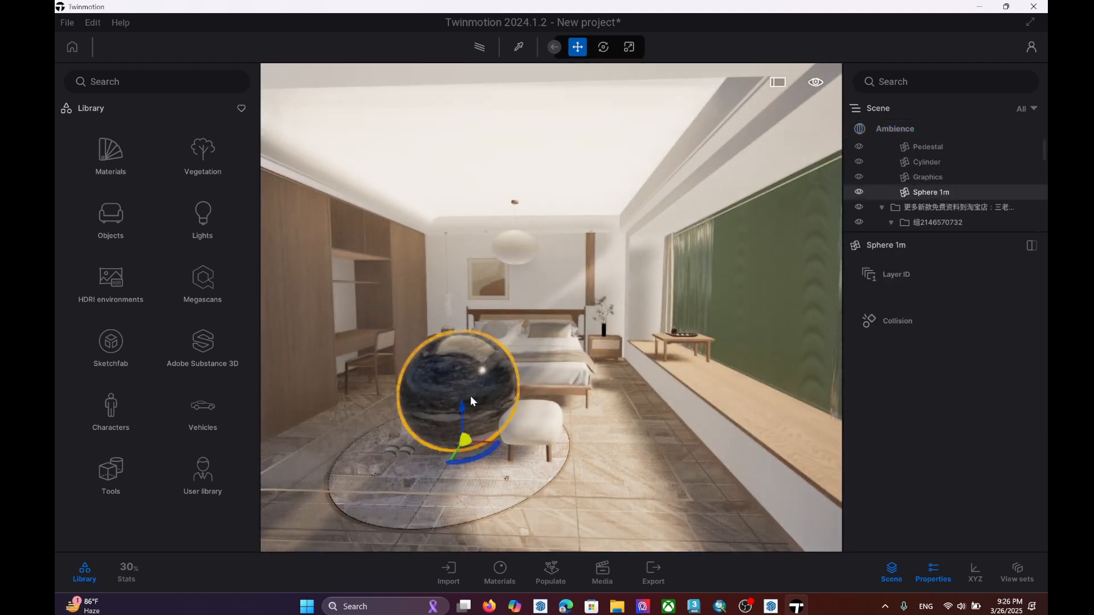
pyautogui.press('Delete')
# Delete the starting base's Pedestal and Cylinder from the room floor
pyautogui.scroll(-6, 436, 330)
pyautogui.click(926, 147)
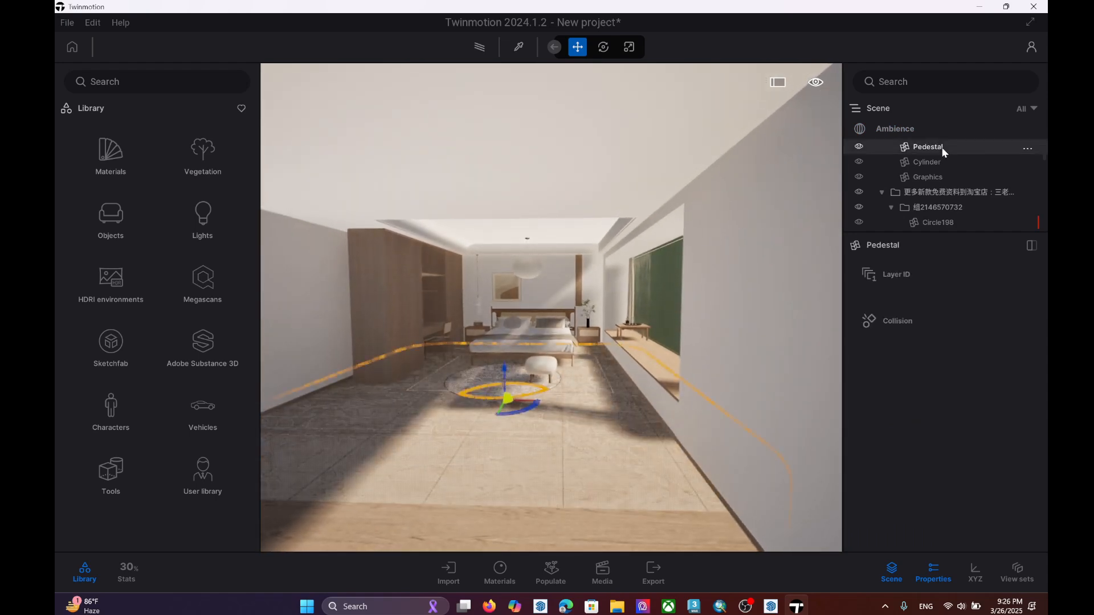
pyautogui.press('Delete')
pyautogui.scroll(5, 459, 392)
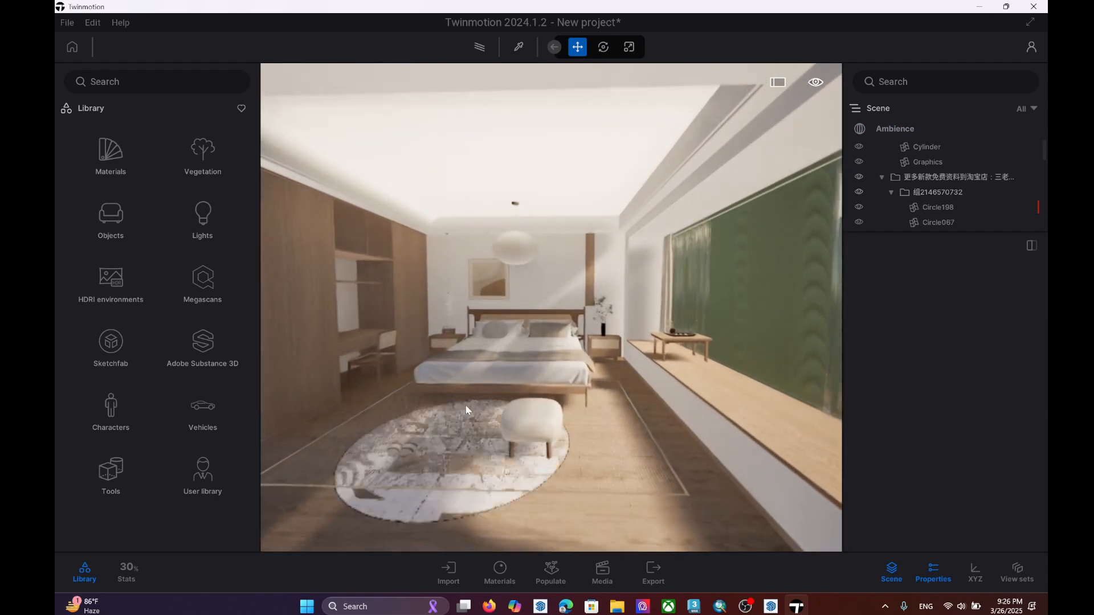
pyautogui.click(478, 493)
pyautogui.scroll(-8, 477, 489)
pyautogui.press('Delete')
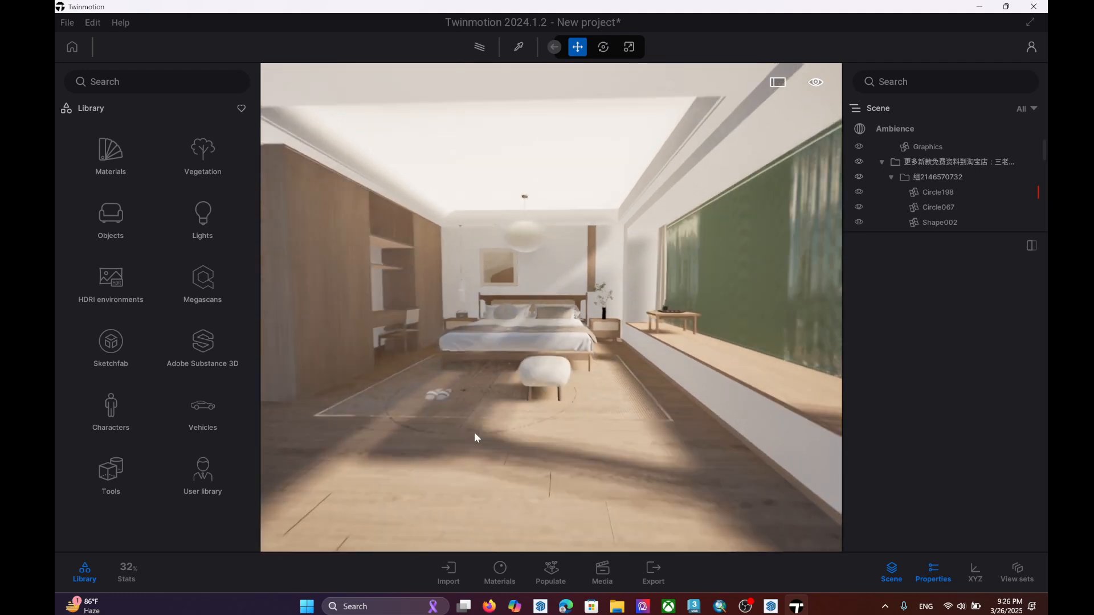
# Reposition the whole imported room model horizontally on the desert ground
pyautogui.scroll(-10, 477, 425)
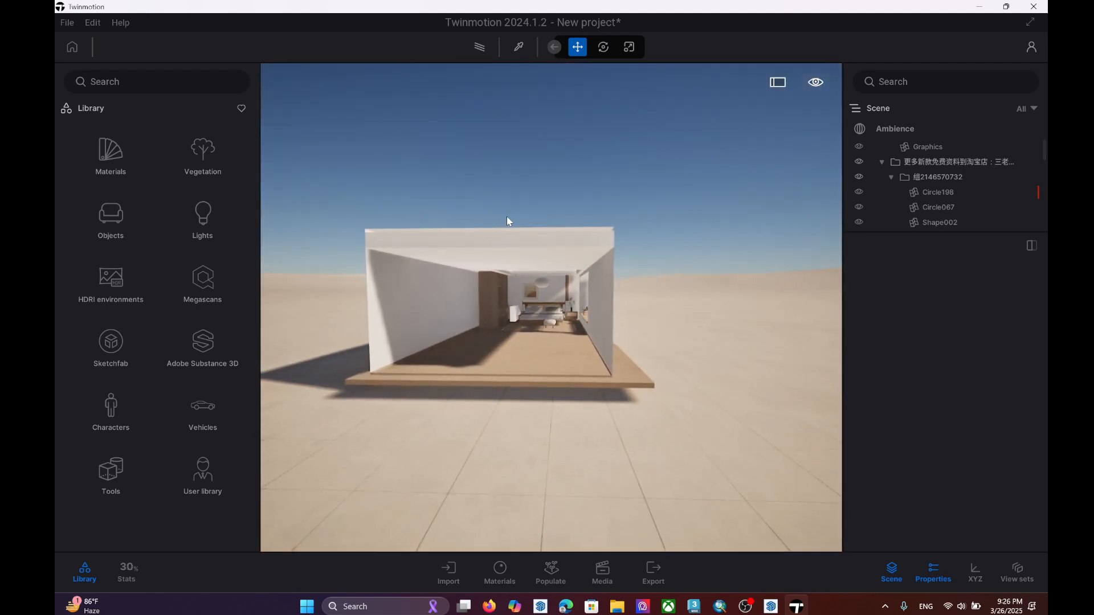
pyautogui.click(916, 163)
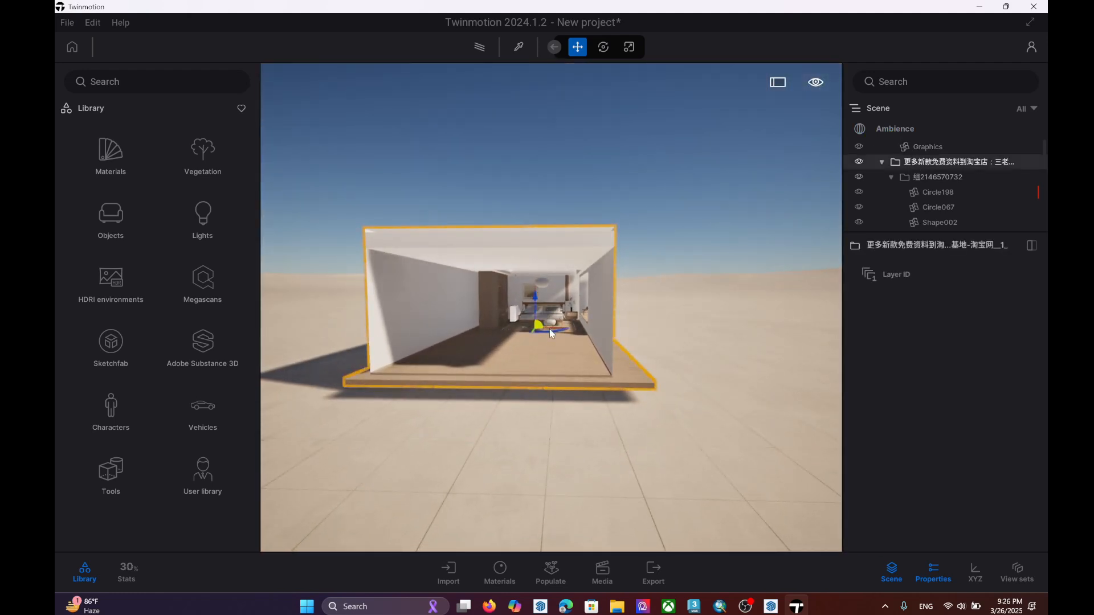
pyautogui.moveTo(541, 333); pyautogui.dragTo(648, 382)
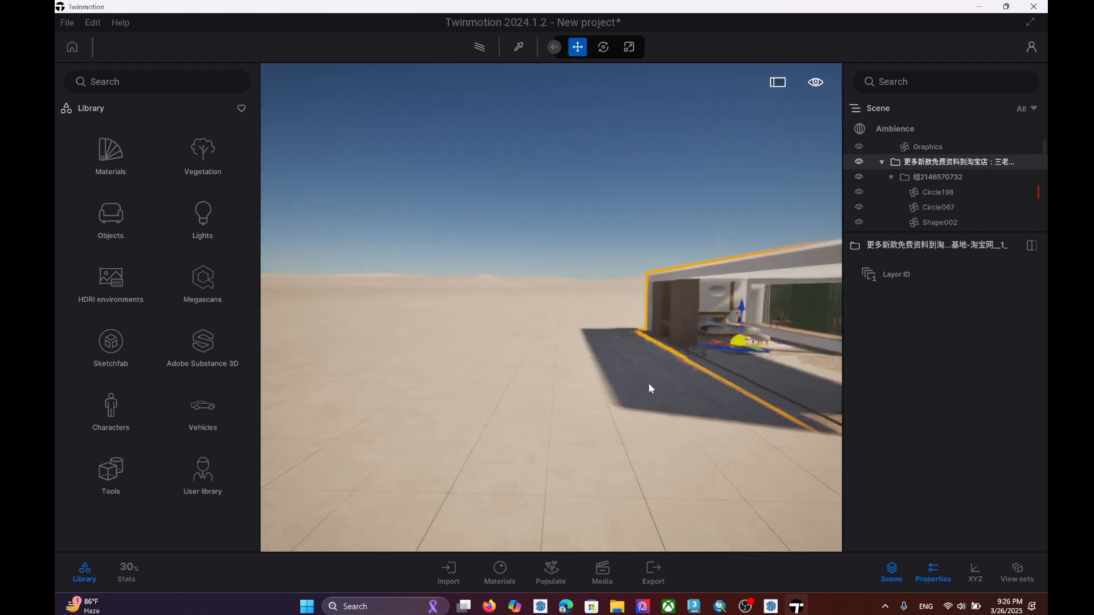
pyautogui.moveTo(506, 341); pyautogui.dragTo(470, 355, button='middle')
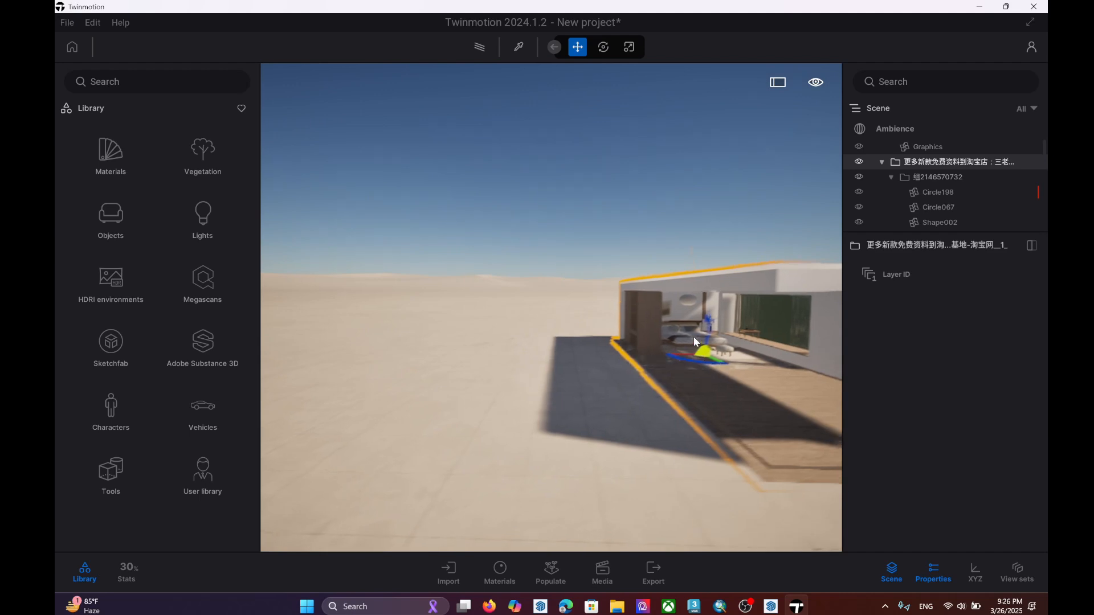
pyautogui.moveTo(693, 337); pyautogui.dragTo(687, 338, button='middle')
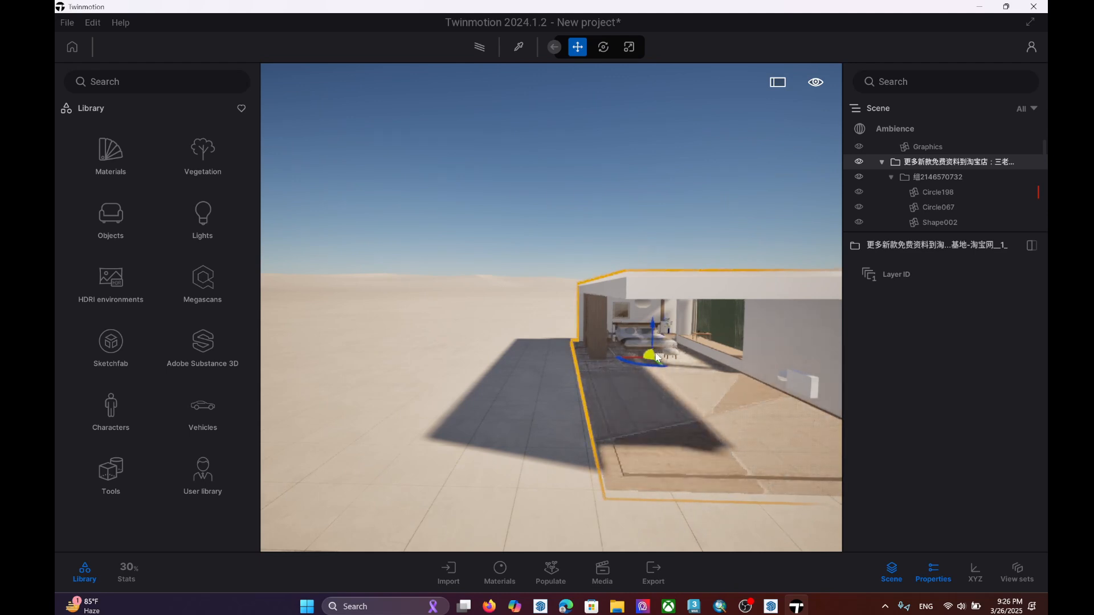
pyautogui.moveTo(650, 356); pyautogui.dragTo(533, 367)
# Raise the imported room model slightly so its wooden floor sits above the ground
pyautogui.scroll(8, 534, 370)
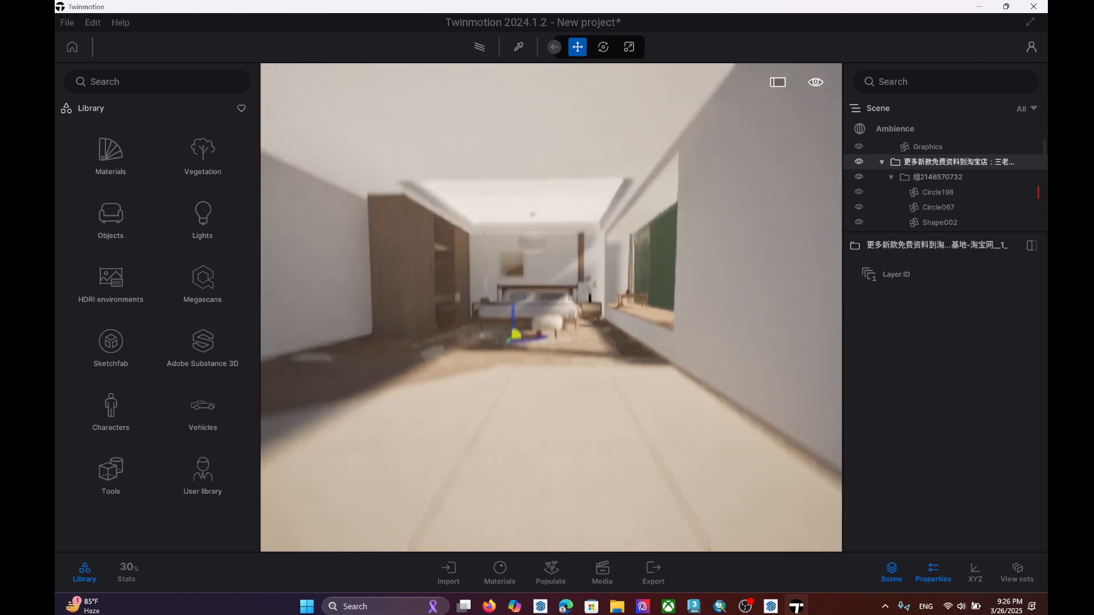
pyautogui.scroll(6, 512, 298)
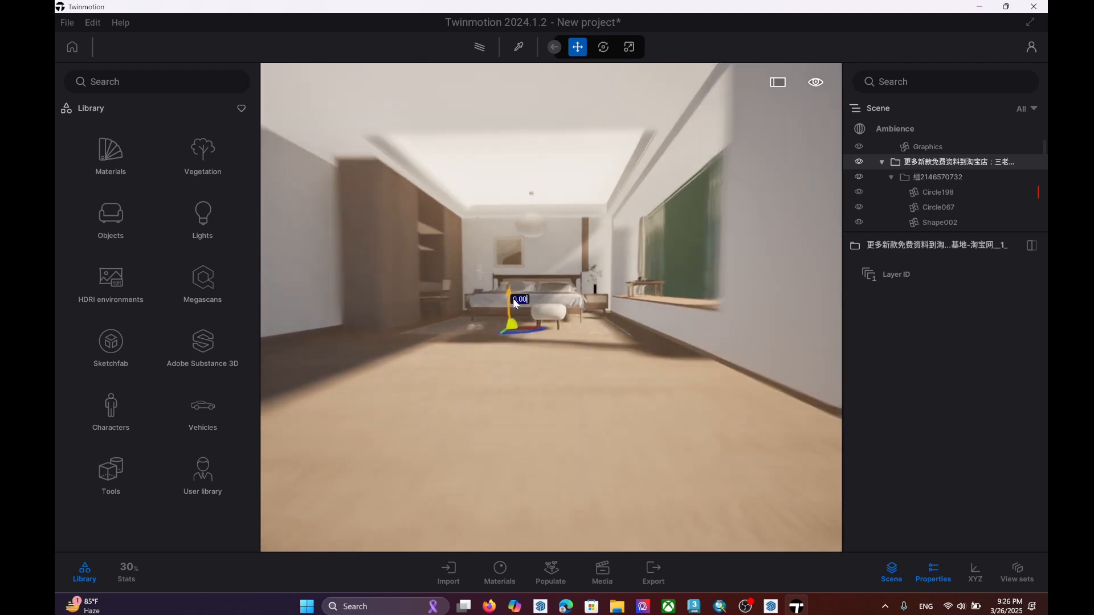
pyautogui.scroll(-12, 527, 295)
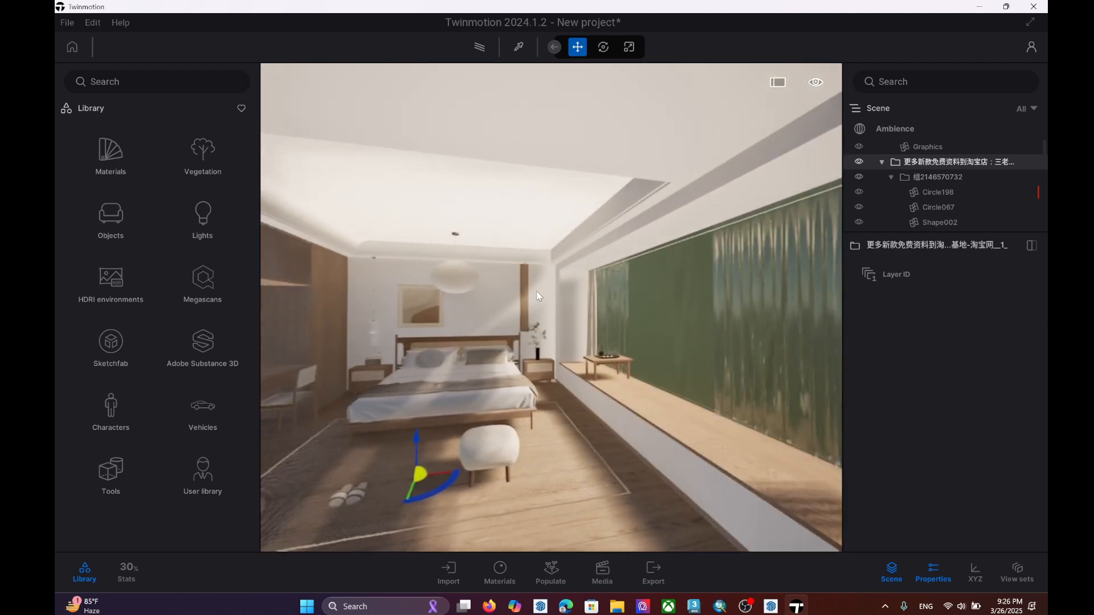
pyautogui.scroll(-3, 496, 310)
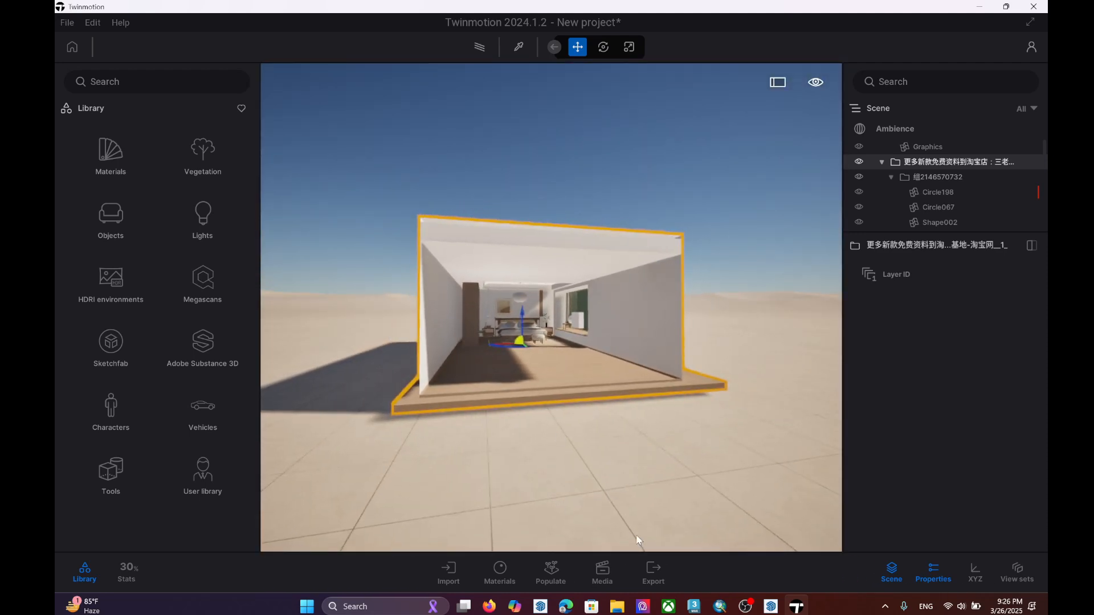
# Switch back to SketchUp and bring the bed area into a frontal view
pyautogui.click(770, 606)
pyautogui.scroll(5, 551, 391)
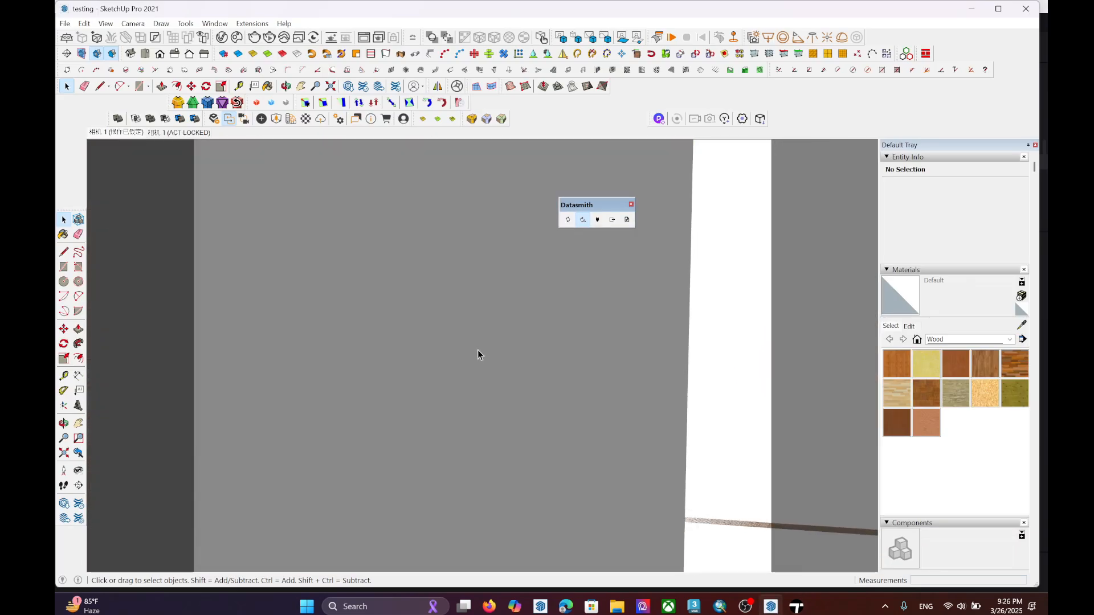
pyautogui.scroll(-8, 575, 386)
pyautogui.moveTo(569, 402)
pyautogui.mouseDown(button='middle')
pyautogui.moveTo(357, 383)
pyautogui.moveTo(492, 370)
pyautogui.mouseUp(button='middle')
pyautogui.scroll(5, 492, 375)
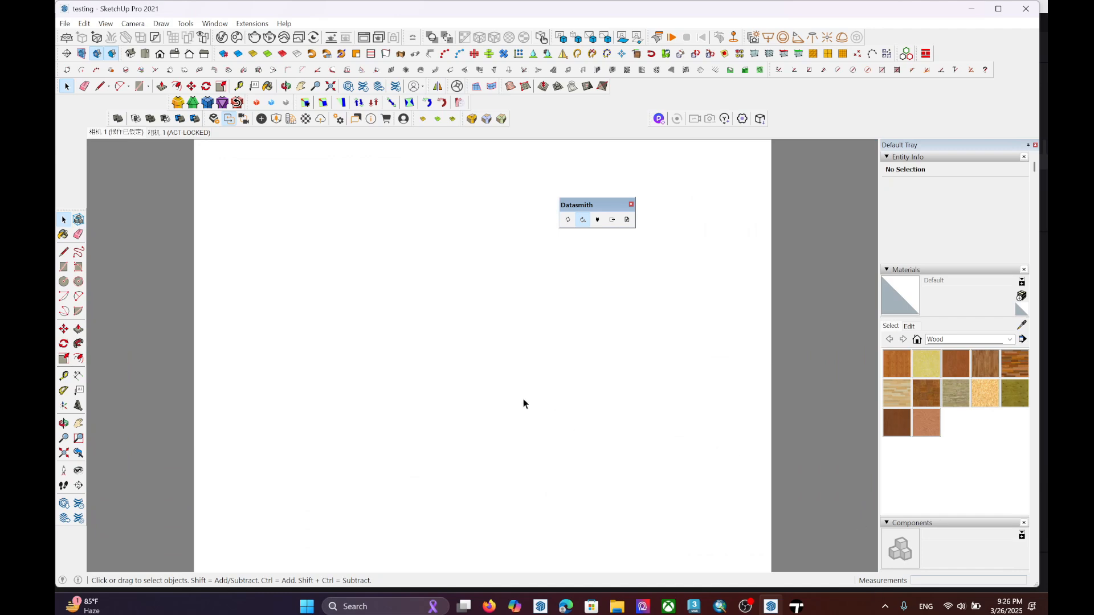
pyautogui.scroll(6, 542, 392)
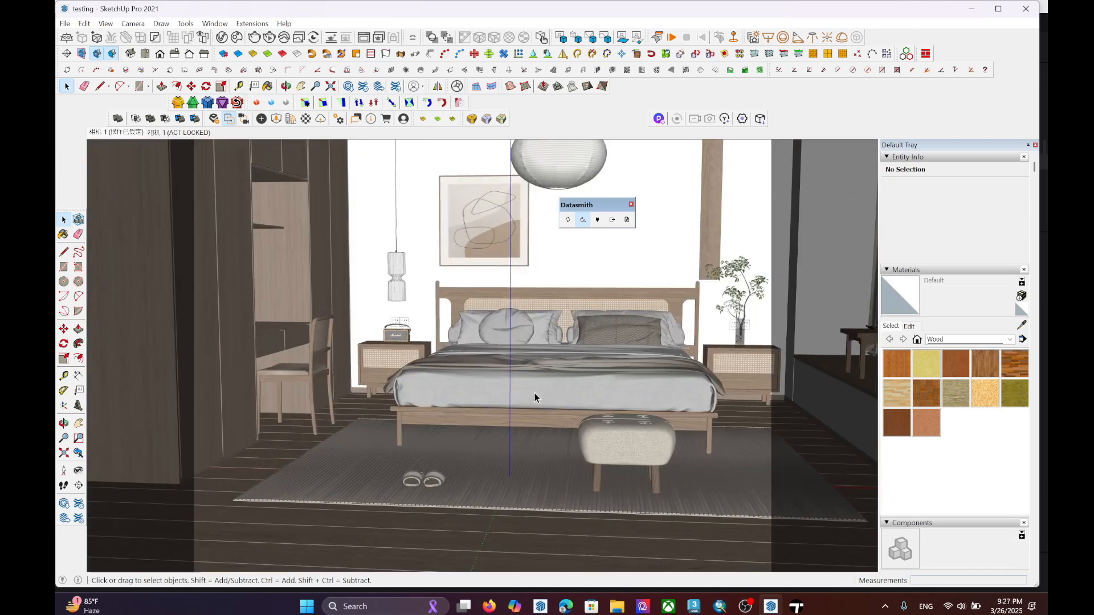
# Switch to Twinmotion and examine the room's interior from its open end up to the bare far wall
pyautogui.hotkey('alt', 'Tab')
pyautogui.scroll(8, 508, 336)
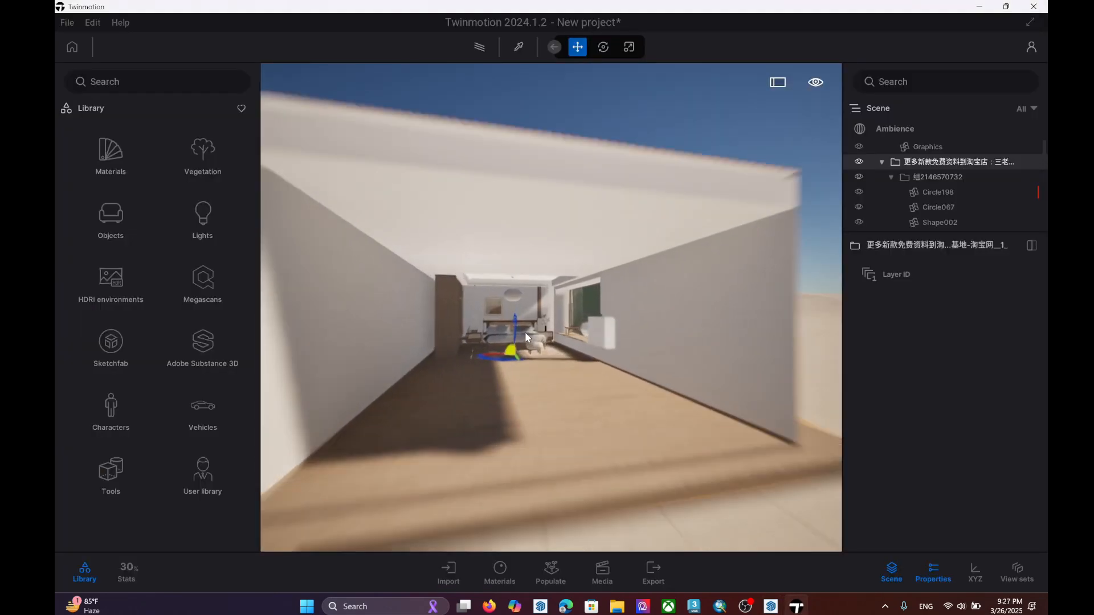
pyautogui.scroll(8, 501, 344)
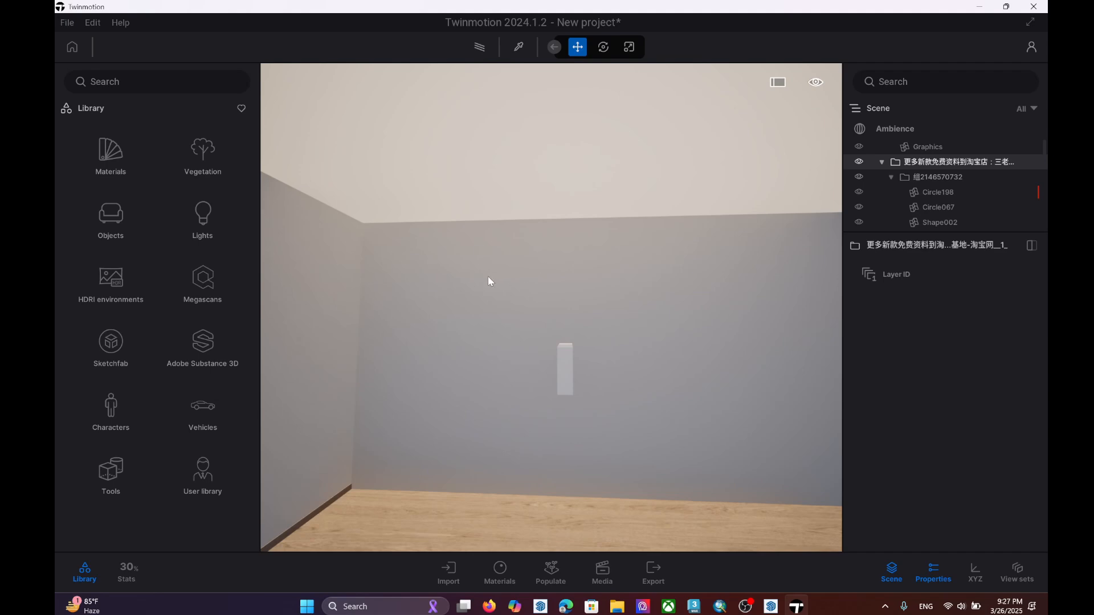
pyautogui.moveTo(488, 276); pyautogui.dragTo(477, 279, button='middle')
# Switch to SketchUp, select the room's wall surfaces and try to Push/Pull the end wall
pyautogui.click(770, 607)
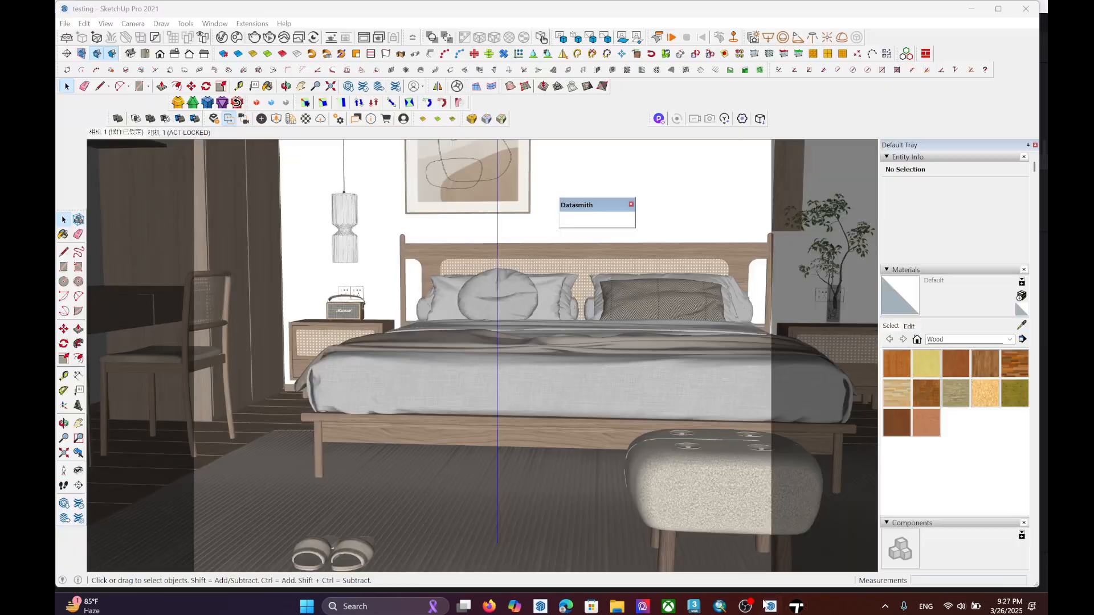
pyautogui.scroll(7, 468, 370)
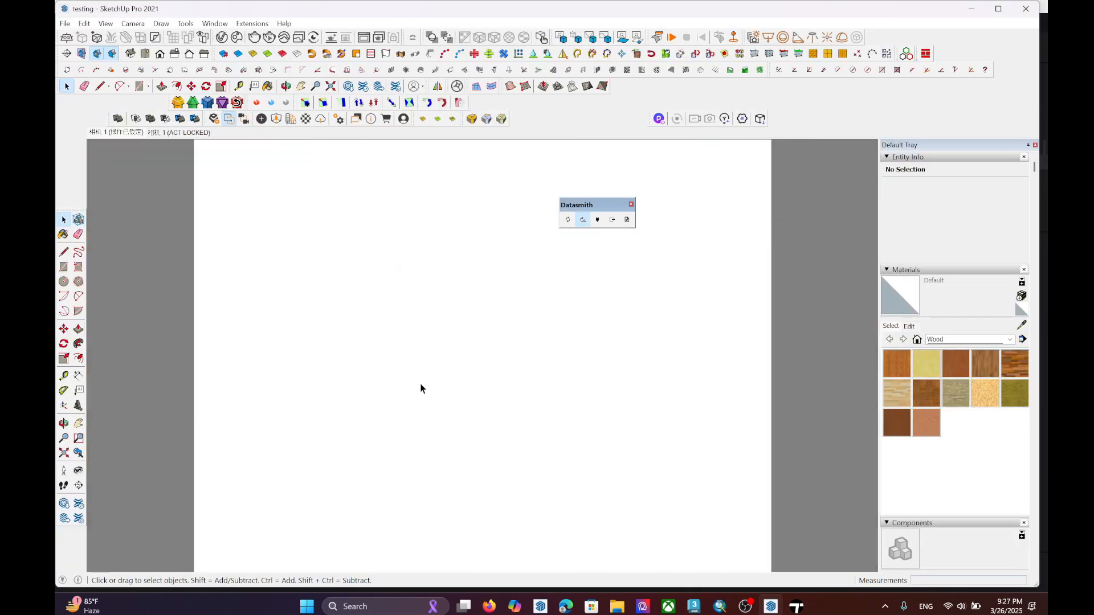
pyautogui.hotkey('ctrl', 'a')
pyautogui.scroll(-4, 422, 394)
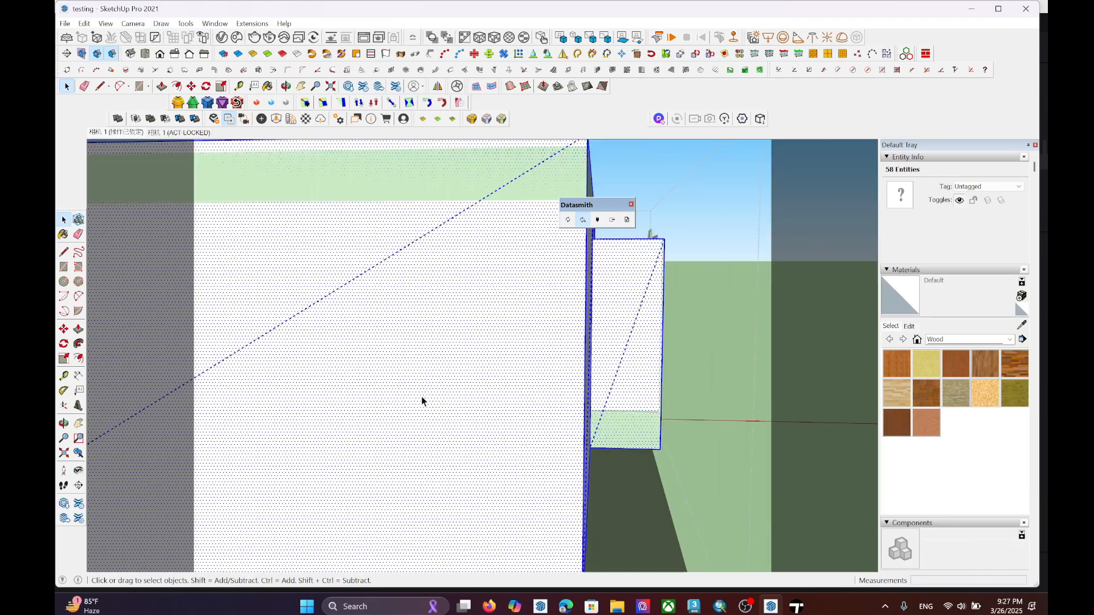
pyautogui.moveTo(421, 396)
pyautogui.mouseDown(button='middle')
pyautogui.moveTo(229, 408)
pyautogui.moveTo(321, 435)
pyautogui.moveTo(495, 419)
pyautogui.moveTo(629, 349)
pyautogui.moveTo(347, 361)
pyautogui.moveTo(586, 332)
pyautogui.moveTo(552, 350)
pyautogui.mouseUp(button='middle')
pyautogui.scroll(3, 405, 402)
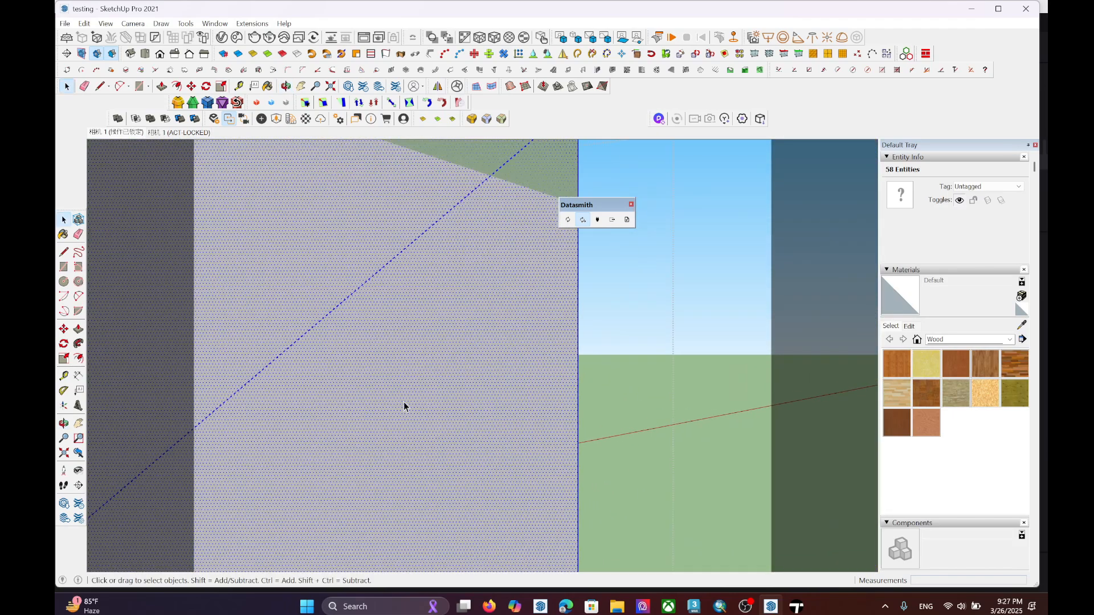
pyautogui.scroll(-3, 405, 402)
pyautogui.moveTo(406, 403)
pyautogui.mouseDown(button='middle')
pyautogui.moveTo(410, 391)
pyautogui.moveTo(439, 396)
pyautogui.mouseUp(button='middle')
pyautogui.press('p')
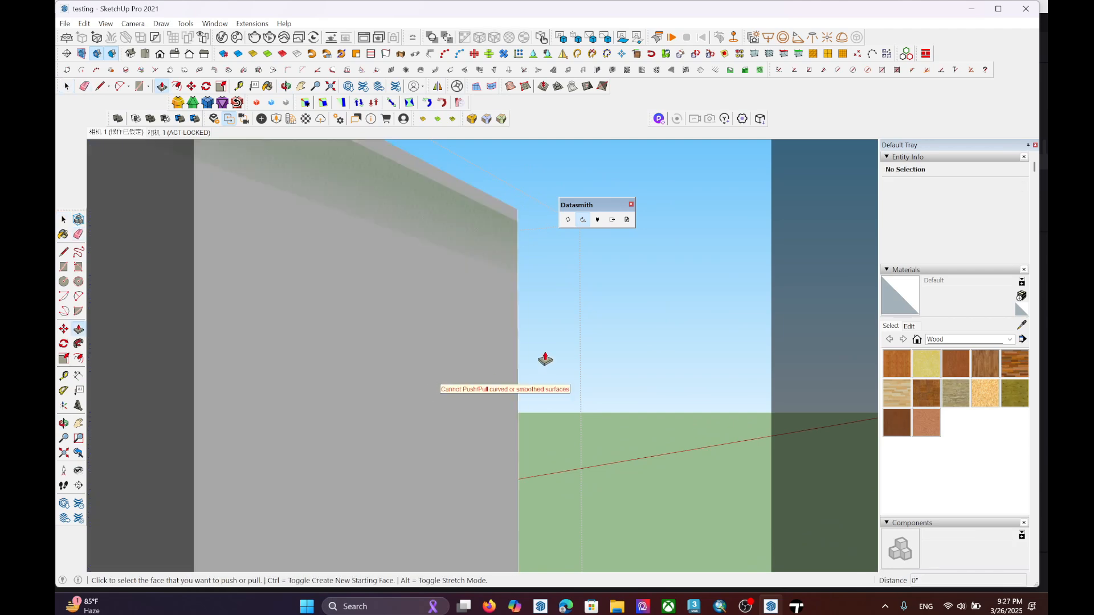
pyautogui.press('space')
pyautogui.click(446, 407)
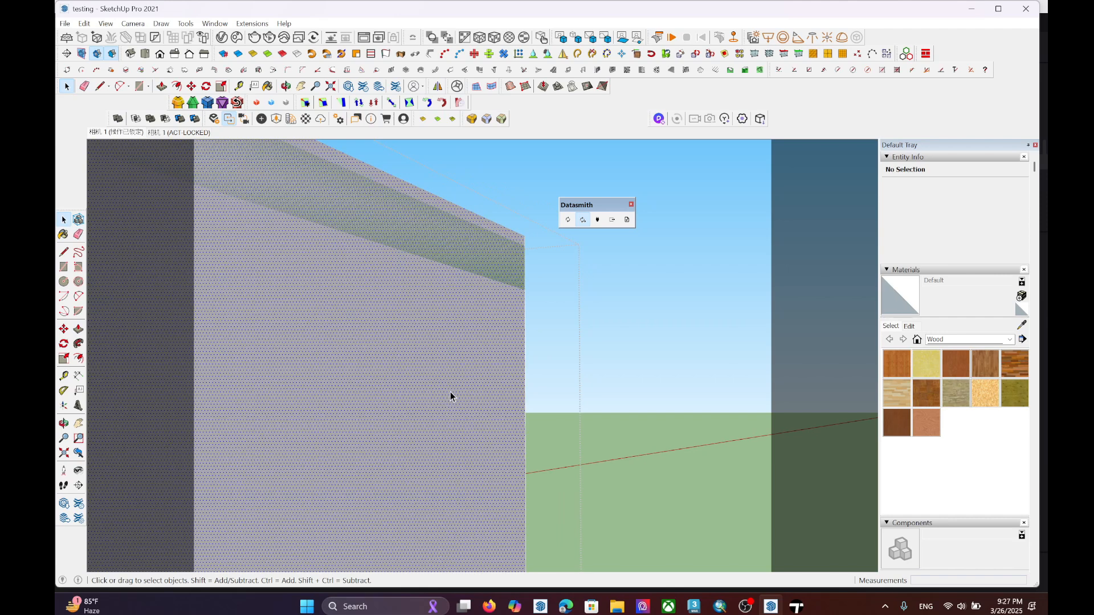
pyautogui.press('p')
# Examine the room's outer walls in SketchUp around the end of the building
pyautogui.moveTo(579, 379); pyautogui.dragTo(558, 403, button='middle')
pyautogui.scroll(4, 393, 435)
pyautogui.moveTo(393, 438); pyautogui.dragTo(653, 410, button='middle')
pyautogui.scroll(3, 389, 439)
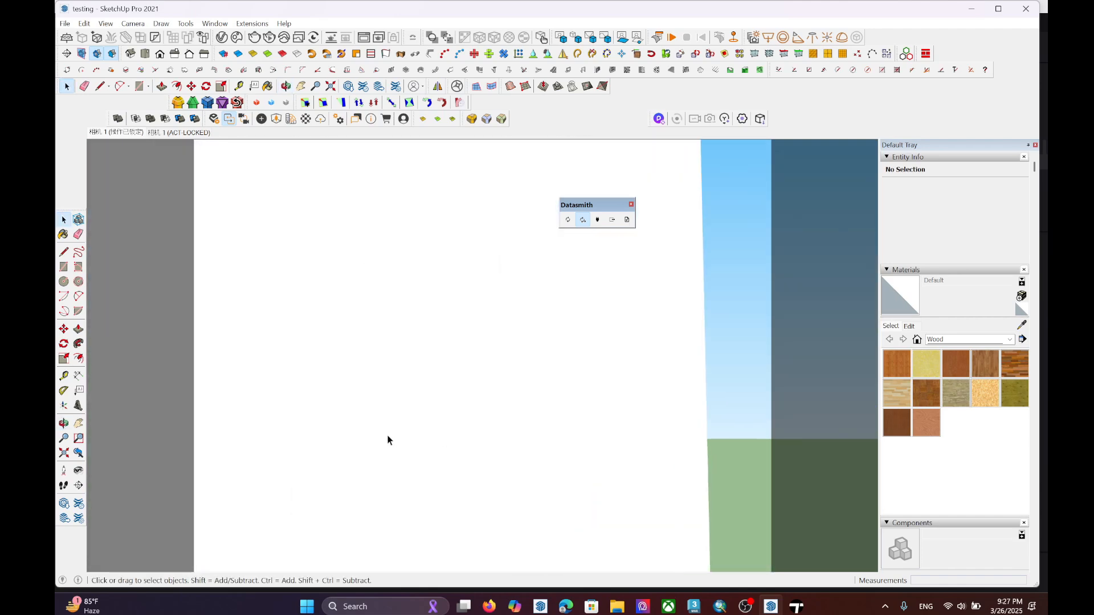
pyautogui.scroll(2, 398, 439)
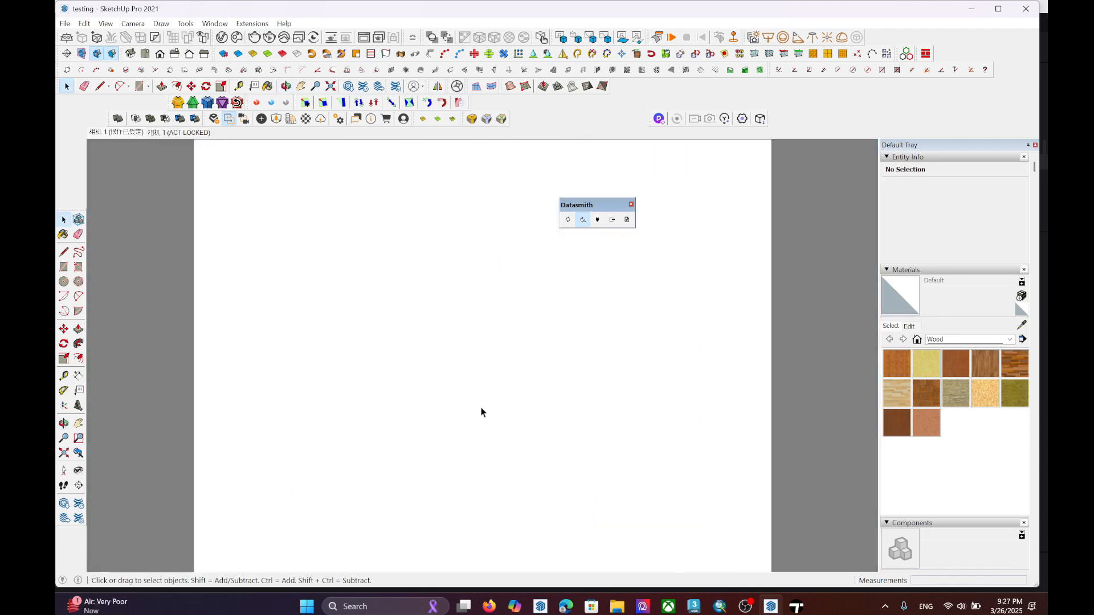
pyautogui.moveTo(481, 410)
pyautogui.mouseDown(button='middle')
pyautogui.moveTo(376, 383)
pyautogui.moveTo(243, 278)
pyautogui.moveTo(245, 381)
pyautogui.moveTo(195, 378)
pyautogui.moveTo(148, 480)
pyautogui.moveTo(410, 438)
pyautogui.mouseUp(button='middle')
pyautogui.scroll(2, 410, 438)
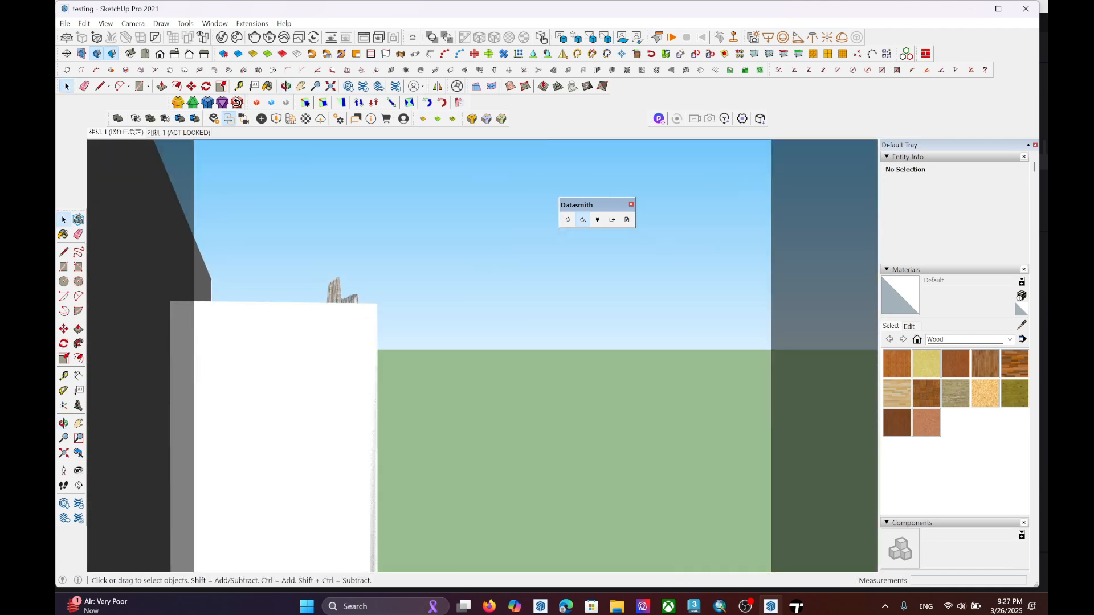
# Return to Twinmotion, sample the interior wall's vray_jiaju material and make it two sided
pyautogui.click(772, 607)
pyautogui.scroll(-4, 507, 329)
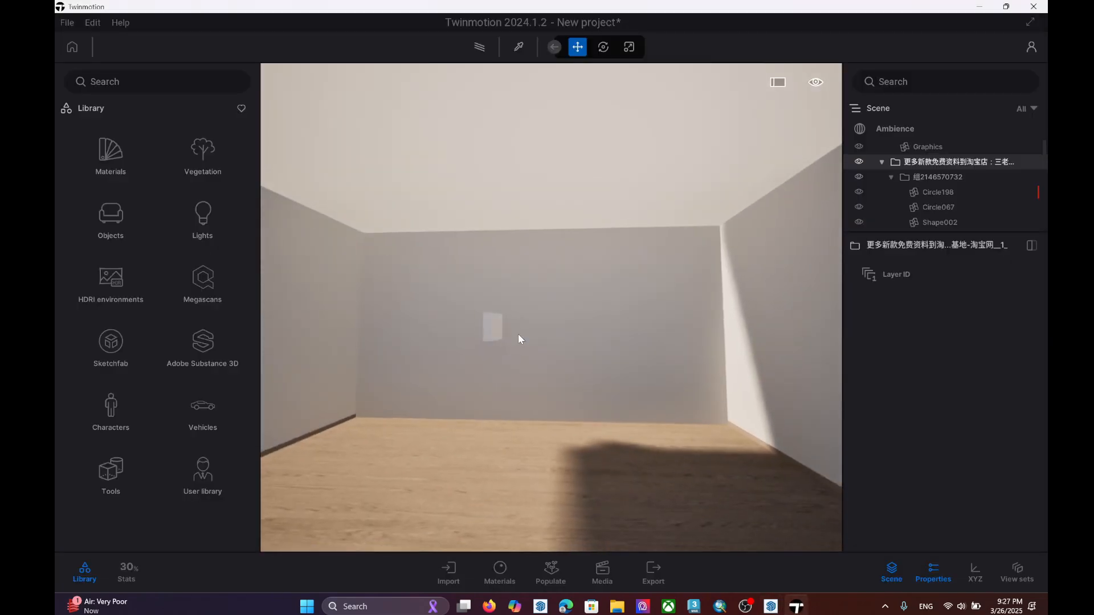
pyautogui.scroll(6, 516, 334)
pyautogui.moveTo(516, 334); pyautogui.dragTo(760, 302, button='right')
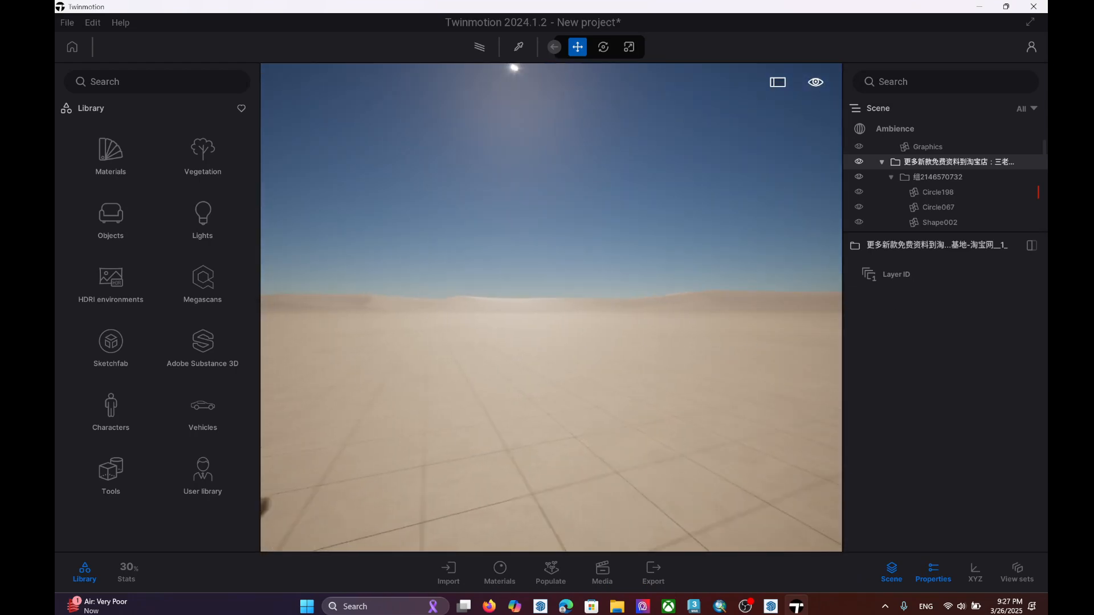
pyautogui.press('f')
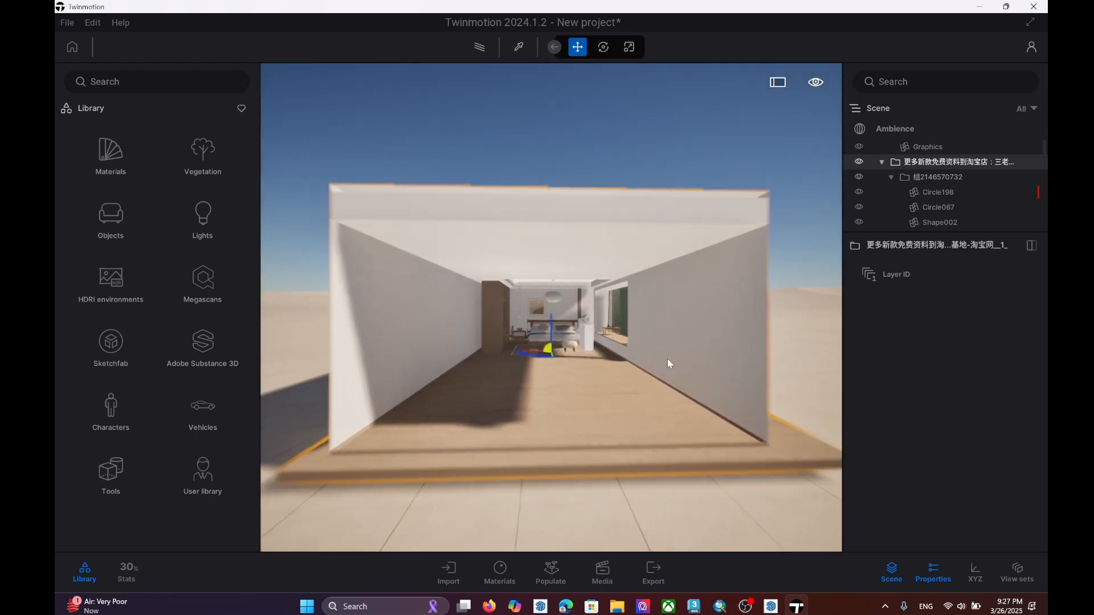
pyautogui.scroll(5, 667, 364)
pyautogui.moveTo(675, 373); pyautogui.dragTo(676, 374)
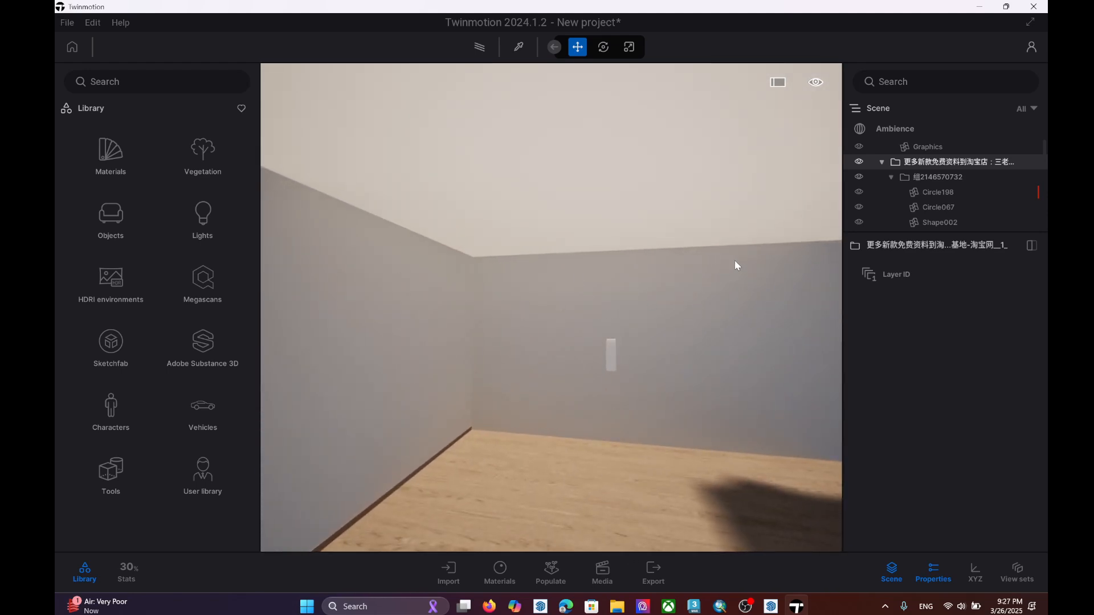
pyautogui.press('i')
pyautogui.click(583, 309)
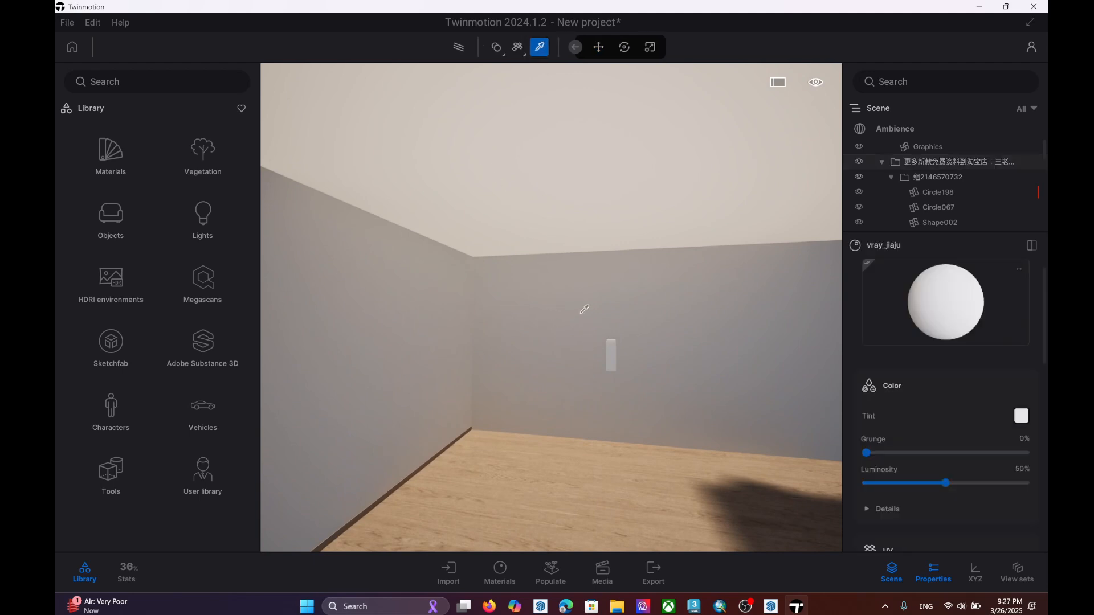
pyautogui.scroll(-10, 951, 368)
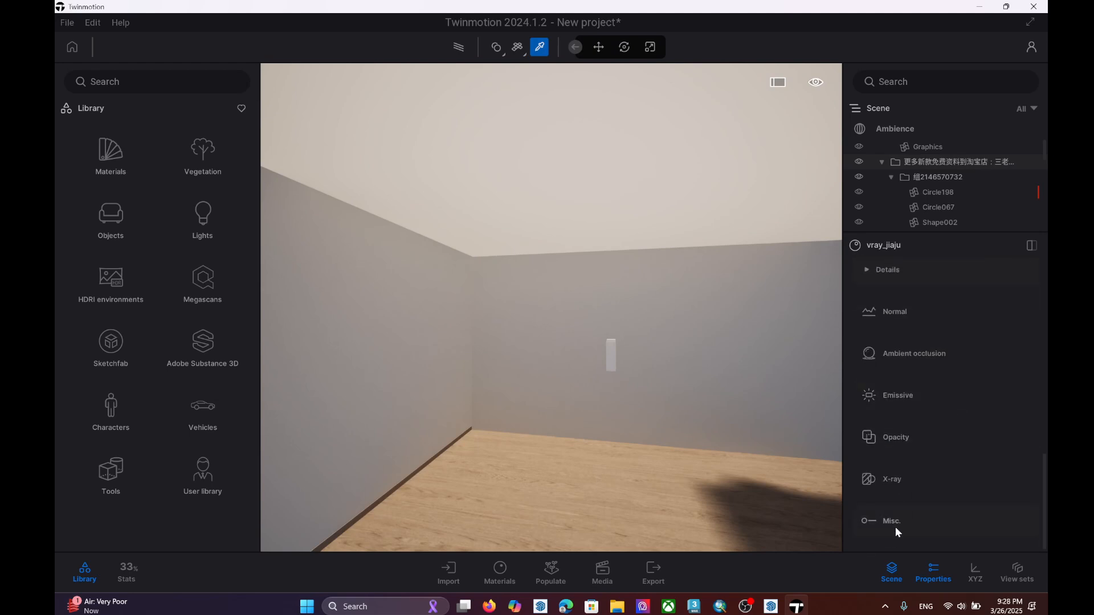
pyautogui.click(894, 521)
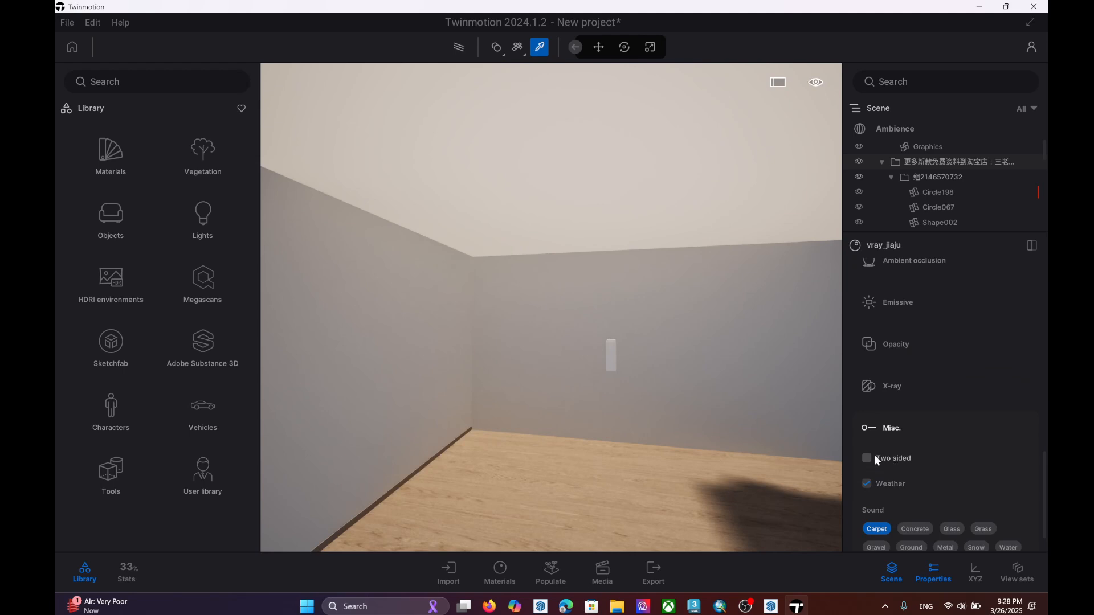
pyautogui.click(875, 458)
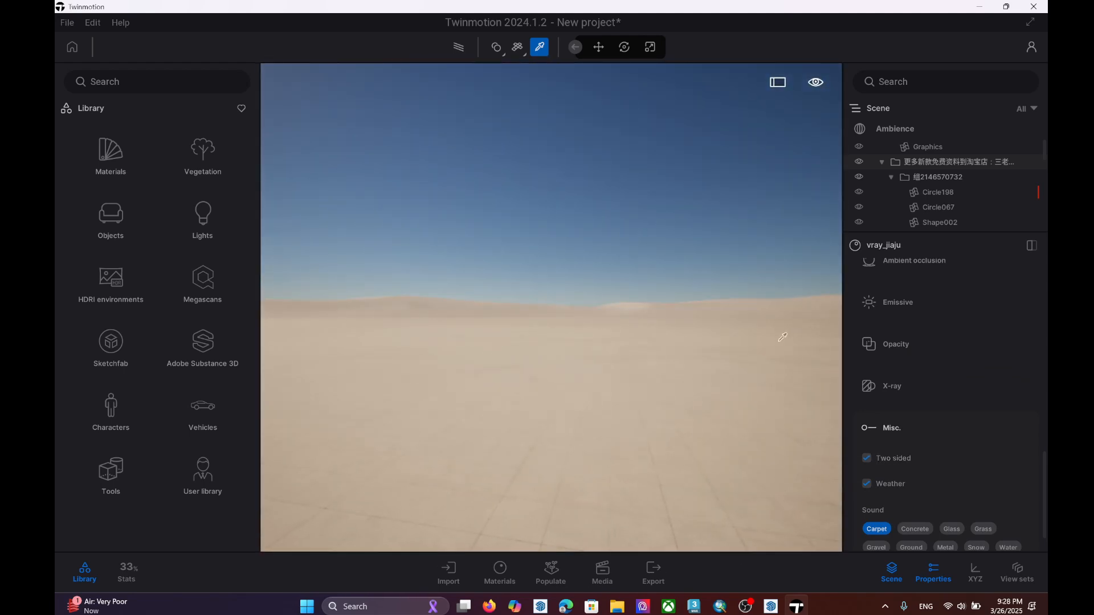
# Examine the room's walls and roof from outside, and the bedroom's lighting from inside
pyautogui.moveTo(782, 337); pyautogui.dragTo(398, 358, button='right')
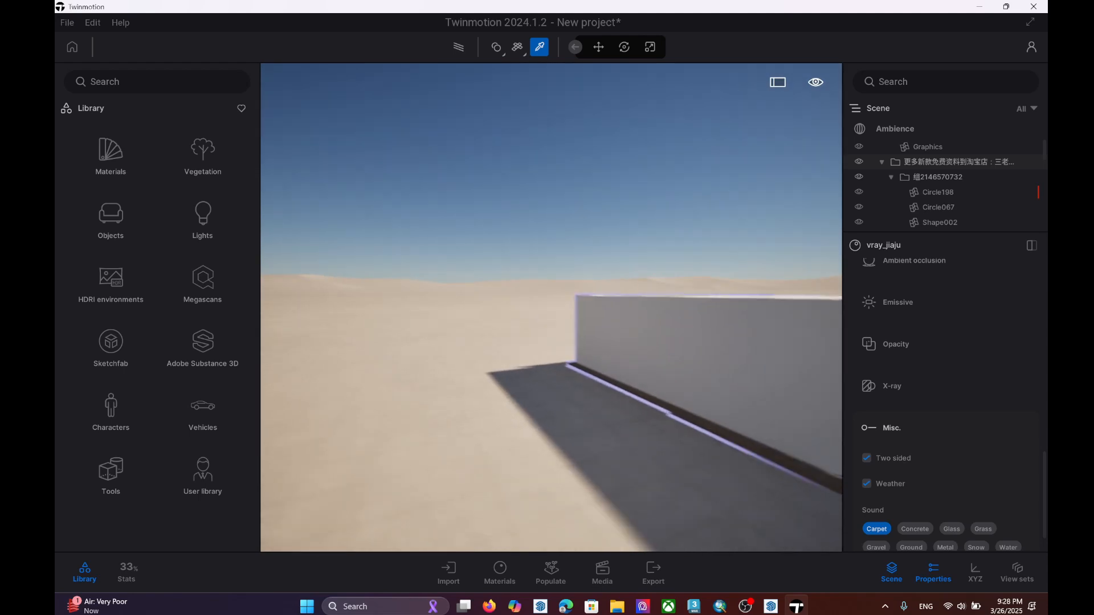
pyautogui.moveTo(627, 341); pyautogui.dragTo(399, 364, button='middle')
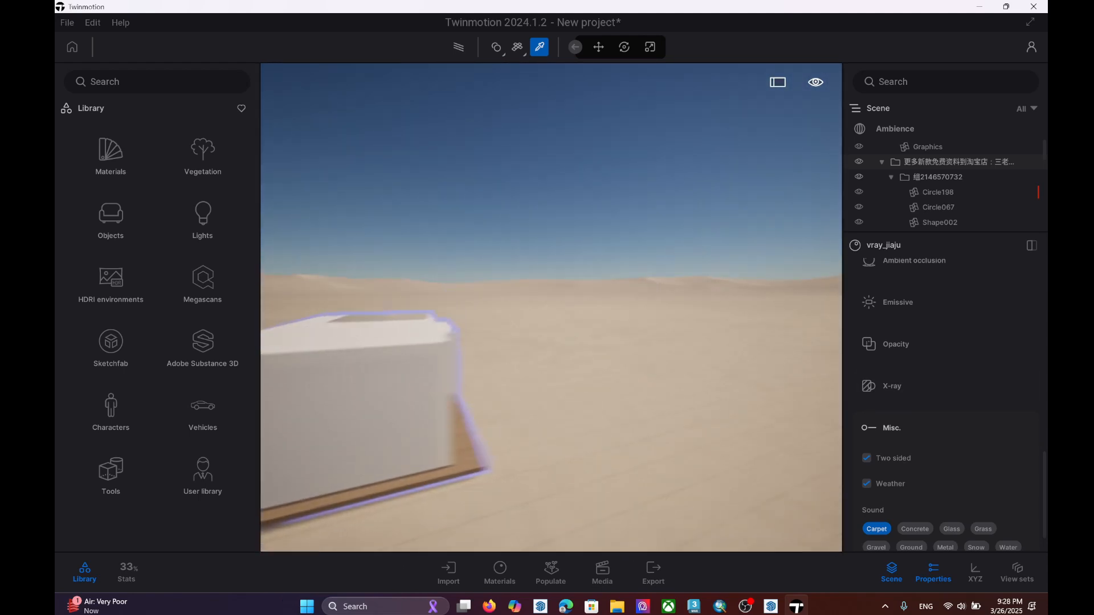
pyautogui.moveTo(569, 364); pyautogui.dragTo(529, 364, button='middle')
pyautogui.moveTo(626, 365); pyautogui.dragTo(530, 366, button='right')
pyautogui.scroll(5, 530, 366)
pyautogui.moveTo(547, 324); pyautogui.dragTo(529, 366, button='right')
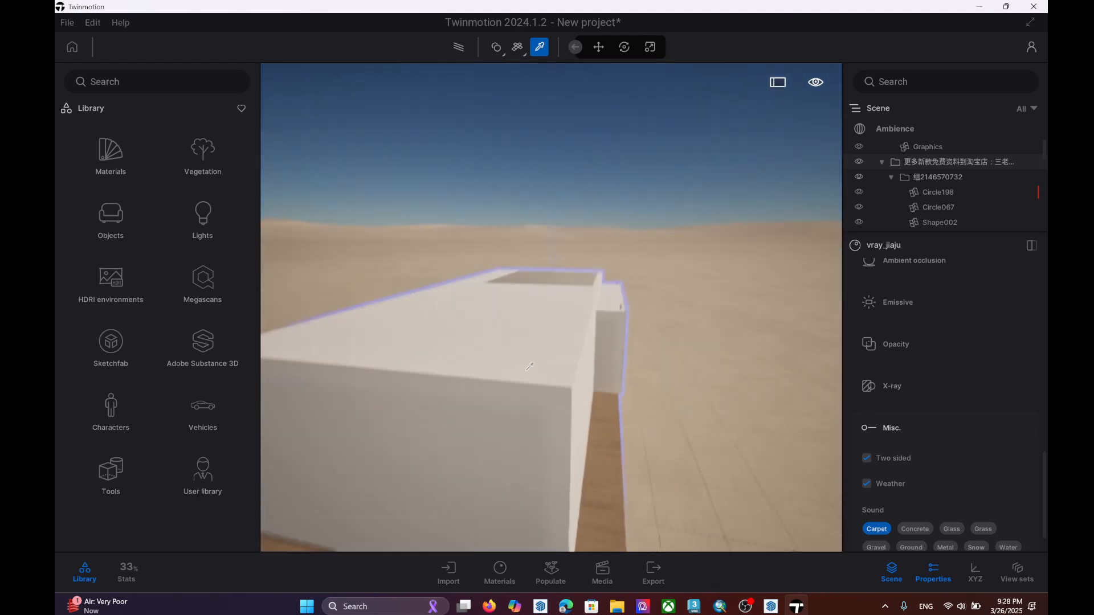
pyautogui.scroll(6, 529, 366)
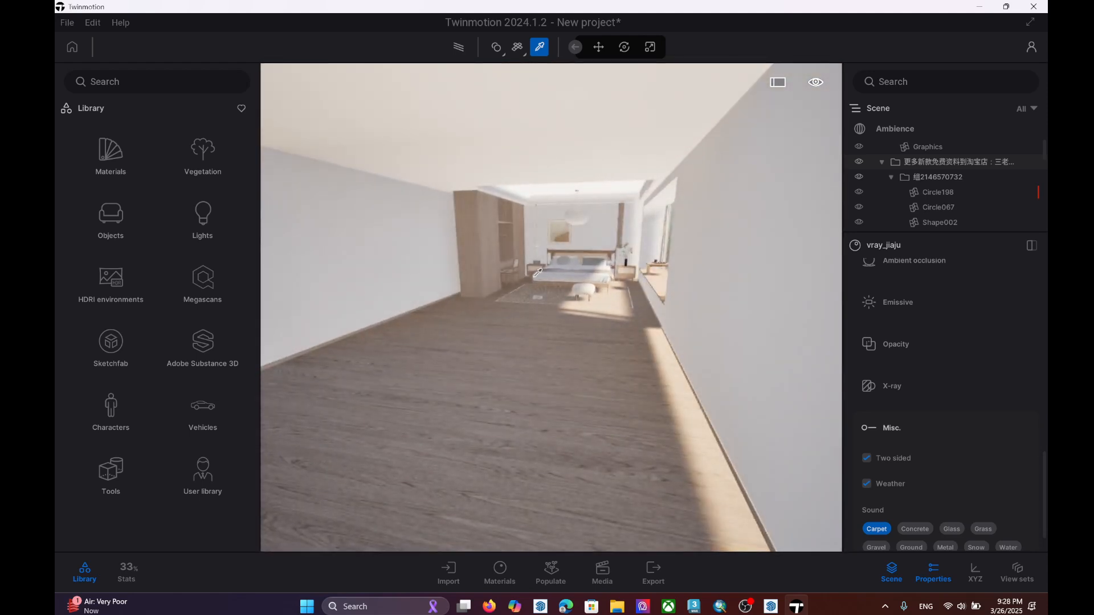
pyautogui.scroll(8, 536, 302)
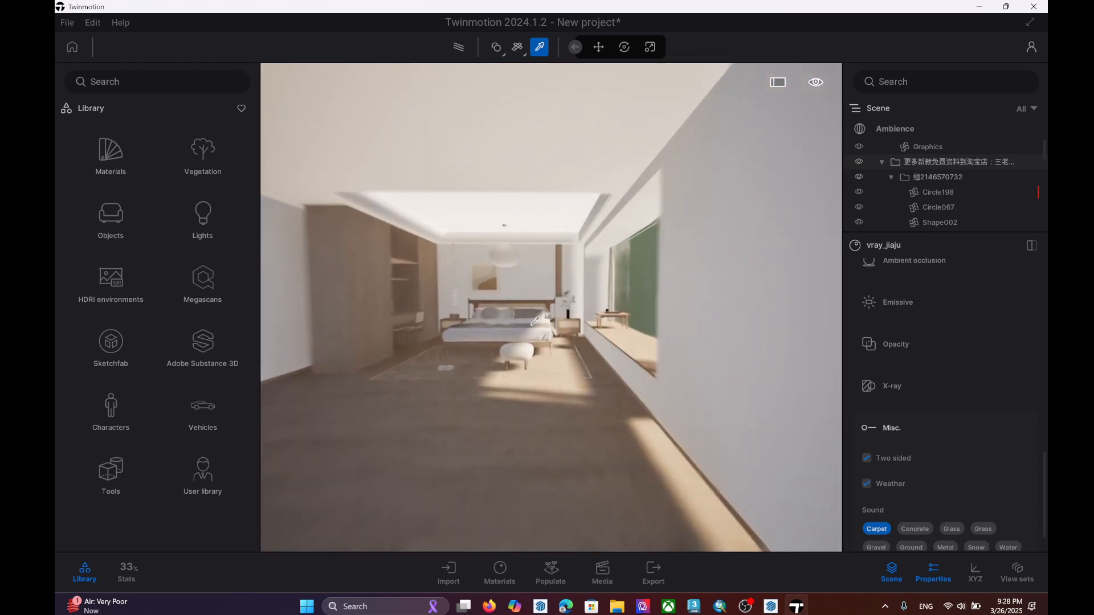
pyautogui.moveTo(539, 349); pyautogui.dragTo(575, 336, button='right')
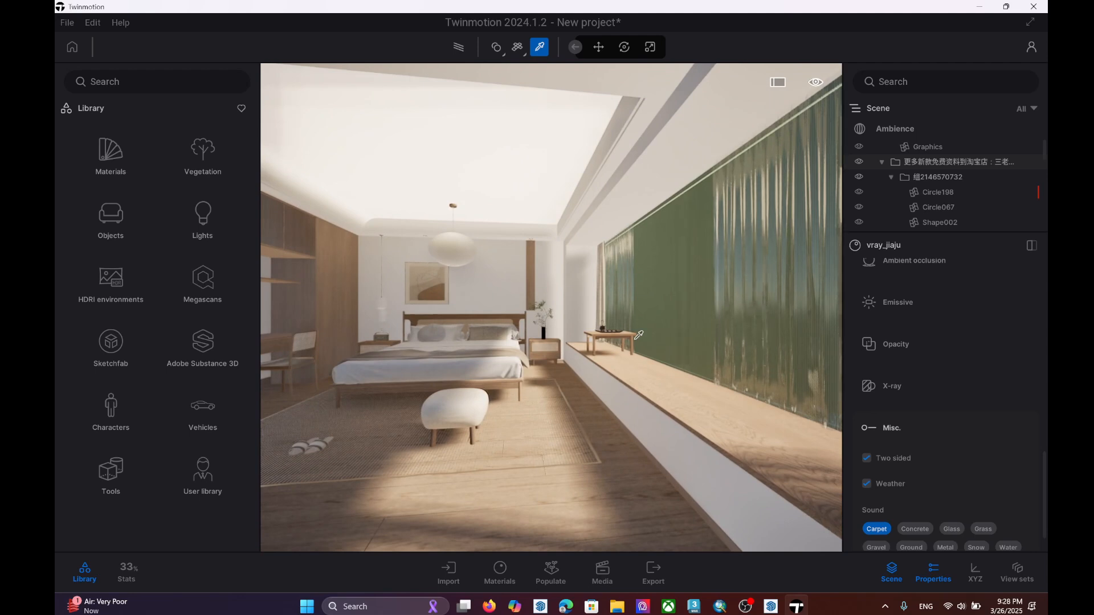
# Sample the reflective curtain material 07510010 at the bedroom window and make it two sided
pyautogui.scroll(7, 716, 275)
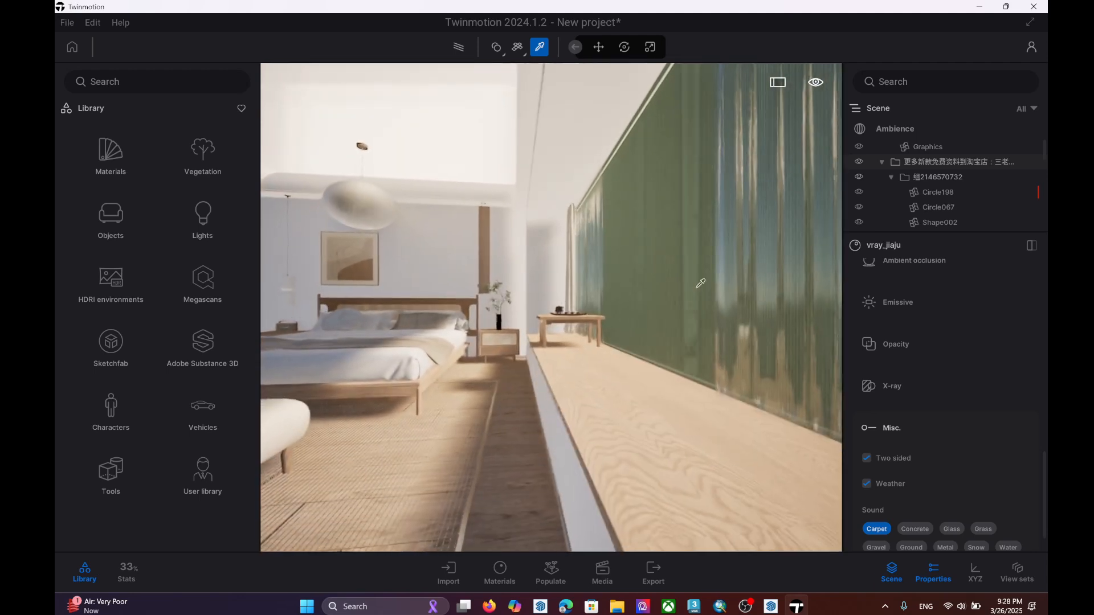
pyautogui.moveTo(547, 275); pyautogui.dragTo(579, 283, button='right')
pyautogui.scroll(-5, 579, 283)
pyautogui.scroll(5, 579, 284)
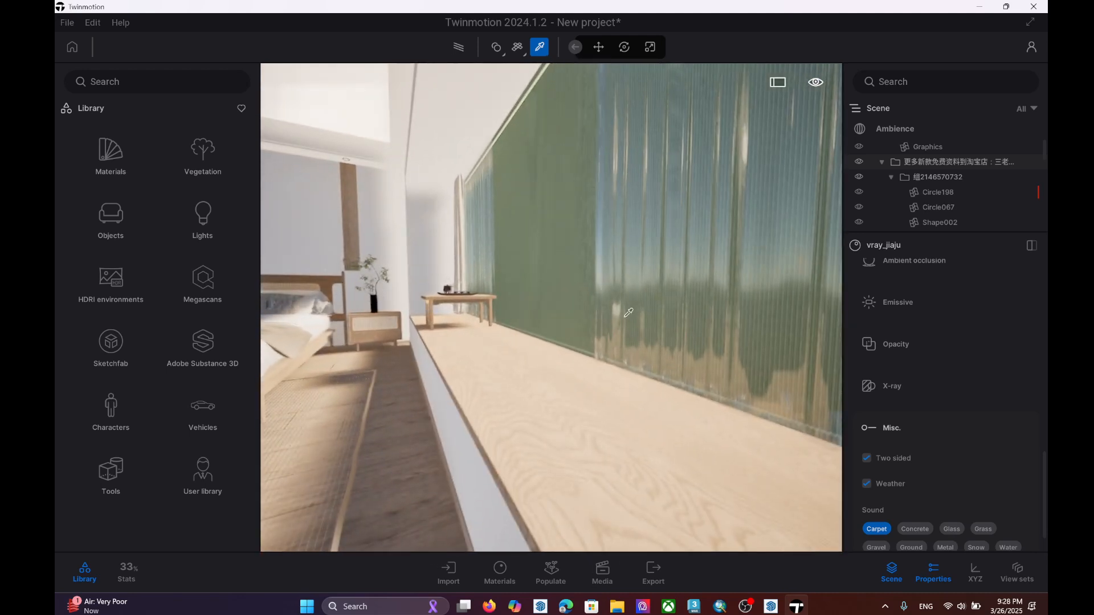
pyautogui.click(629, 313)
pyautogui.scroll(3, 628, 312)
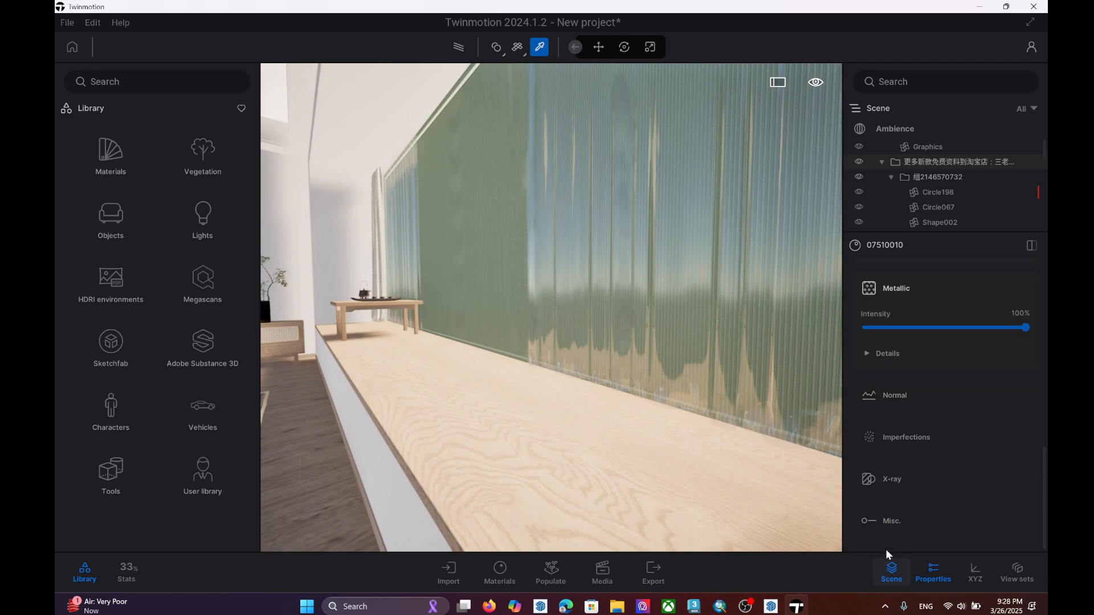
pyautogui.click(889, 520)
pyautogui.click(867, 460)
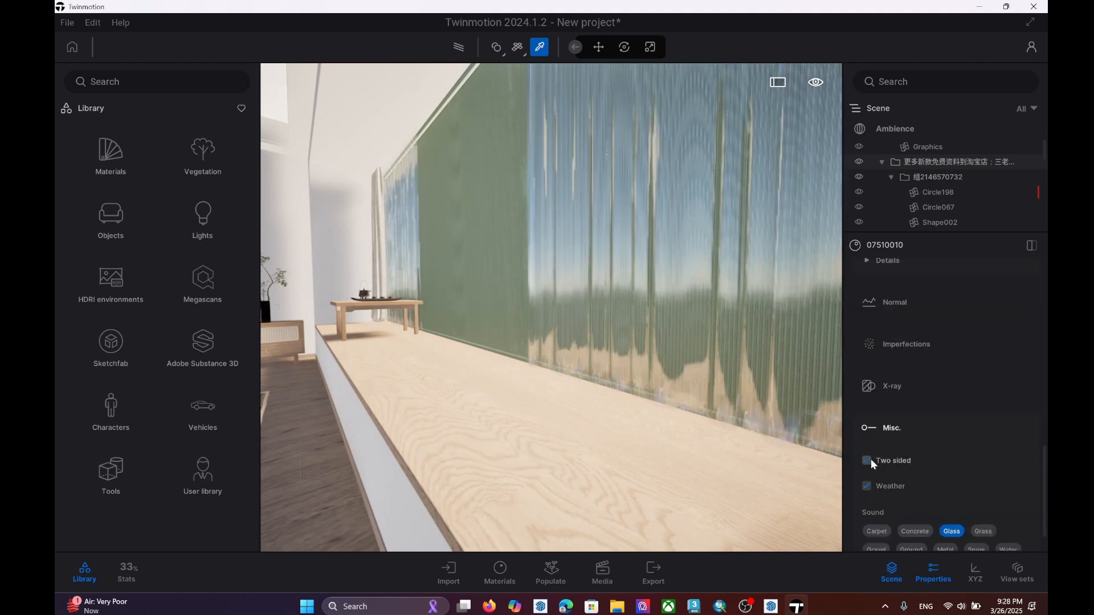
# Inspect the window curtains and green glass up close in Twinmotion and compare them with the SketchUp model
pyautogui.scroll(-5, 581, 359)
pyautogui.scroll(5, 438, 296)
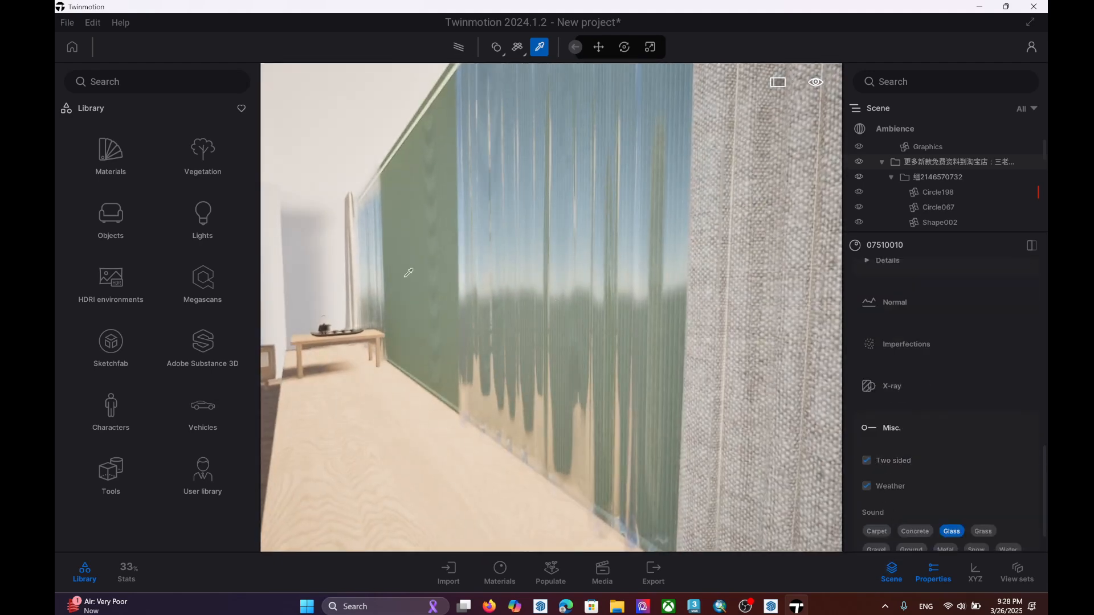
pyautogui.scroll(-5, 408, 273)
pyautogui.scroll(5, 539, 278)
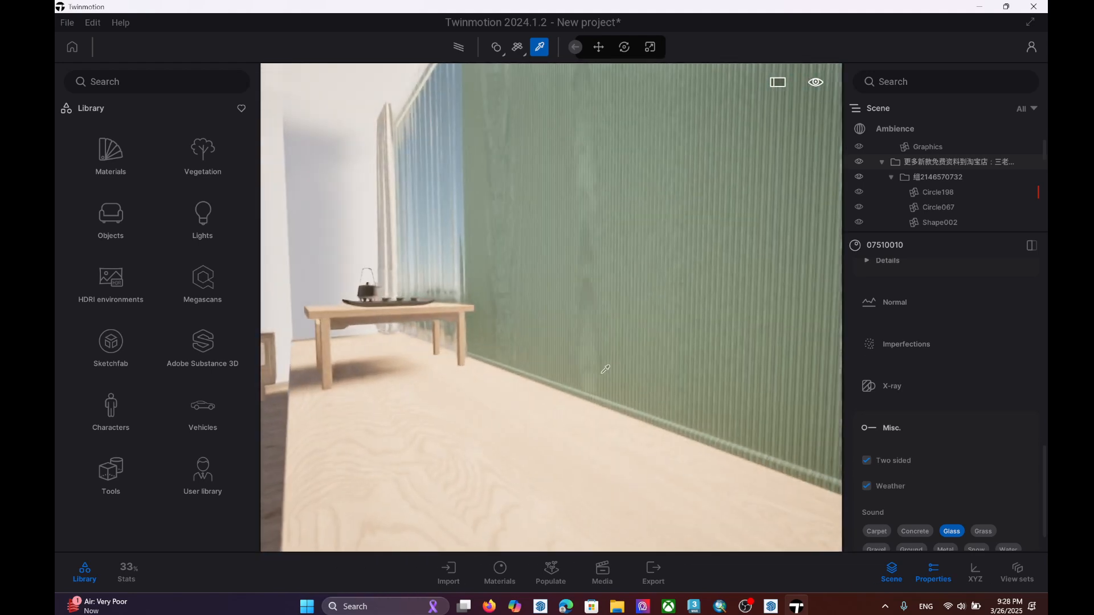
pyautogui.click(771, 606)
pyautogui.moveTo(502, 390)
pyautogui.mouseDown(button='middle')
pyautogui.moveTo(252, 417)
pyautogui.moveTo(219, 458)
pyautogui.mouseUp(button='middle')
pyautogui.scroll(3, 290, 458)
pyautogui.moveTo(345, 456)
pyautogui.mouseDown(button='middle')
pyautogui.moveTo(583, 408)
pyautogui.moveTo(756, 402)
pyautogui.moveTo(638, 383)
pyautogui.mouseUp(button='middle')
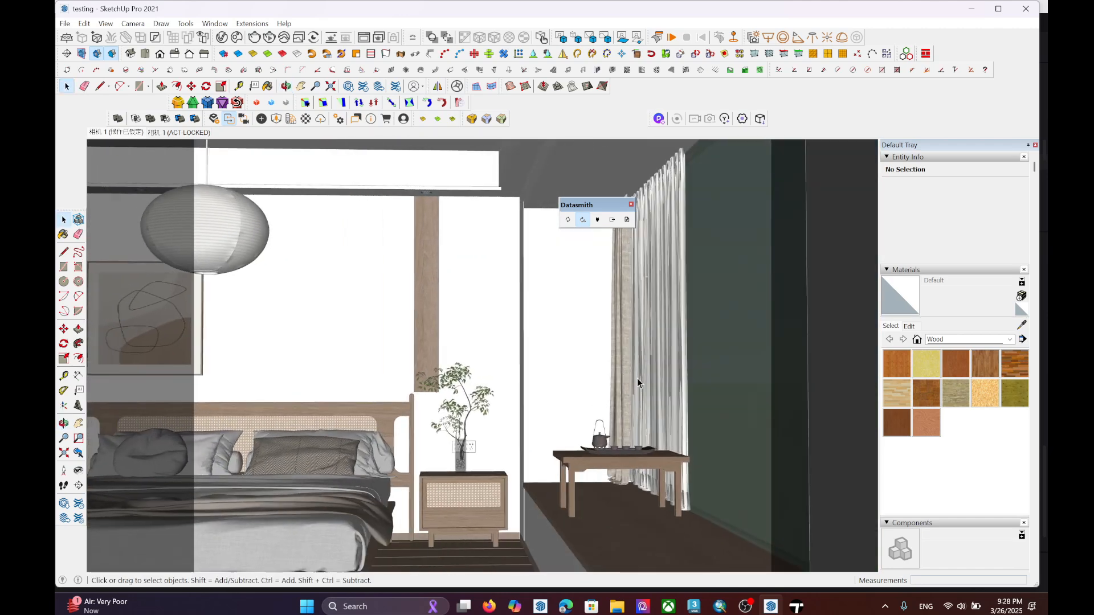
# Switch back to Twinmotion and apply the Carpet wool busy 01 fabric material to the bedroom window curtains
pyautogui.click(796, 606)
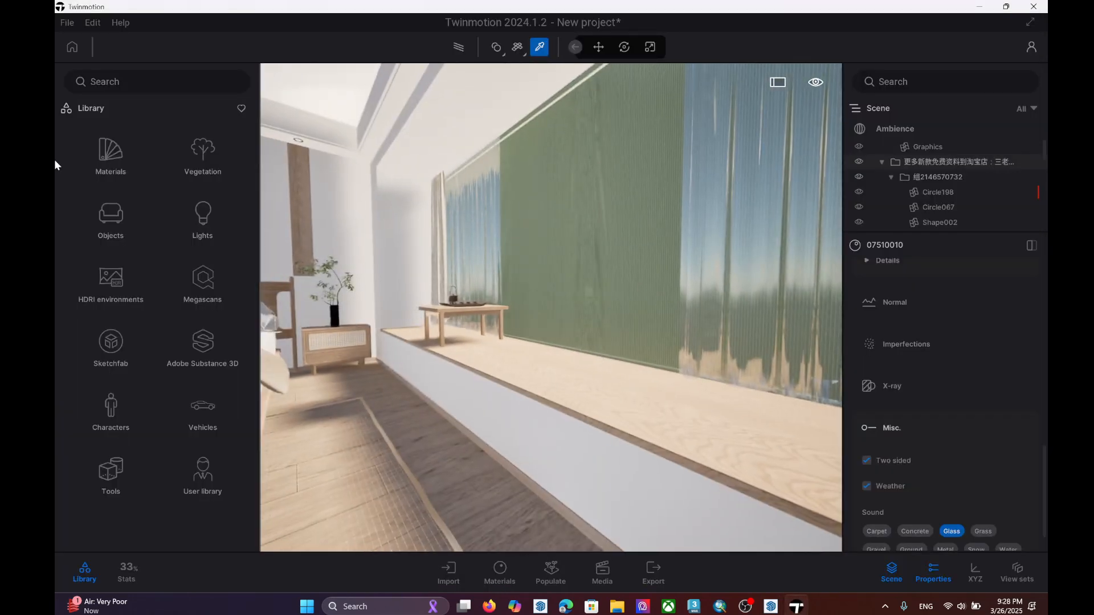
pyautogui.click(111, 154)
pyautogui.scroll(-3, 154, 473)
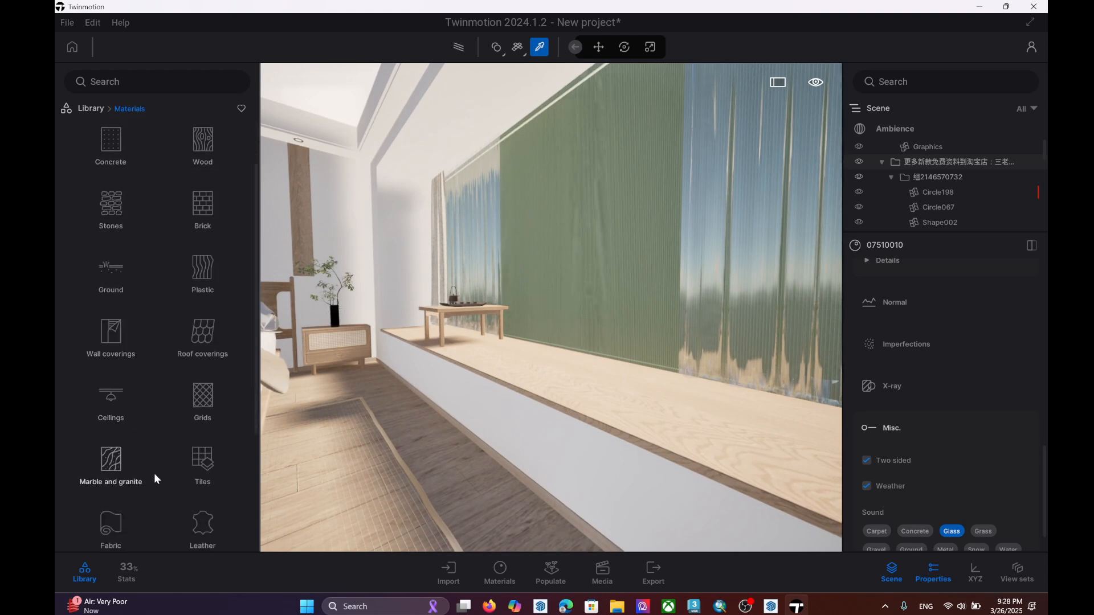
pyautogui.click(122, 474)
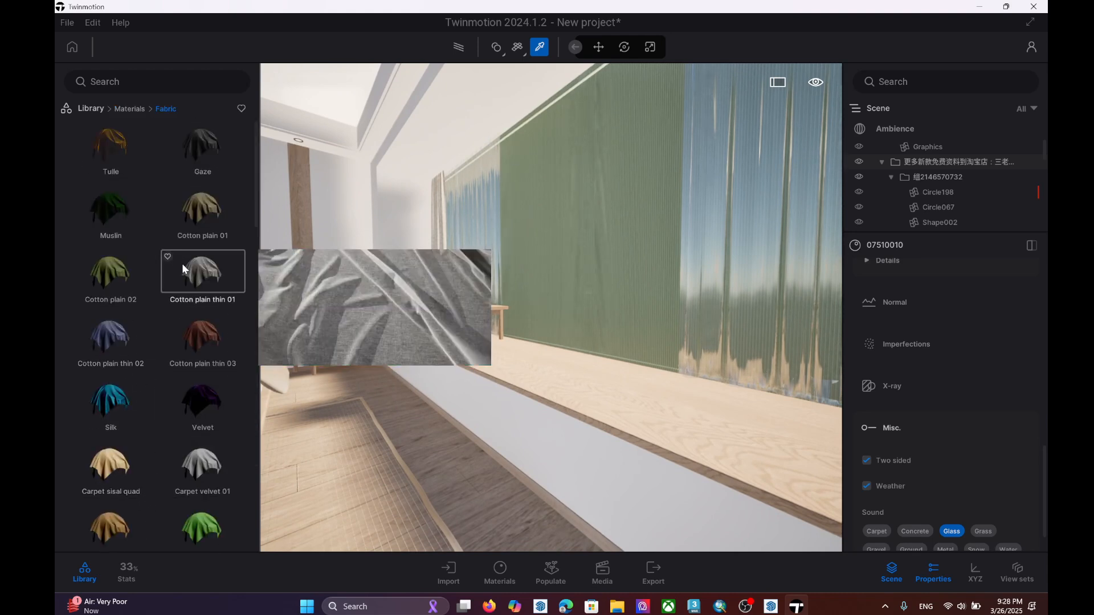
pyautogui.scroll(-2, 110, 504)
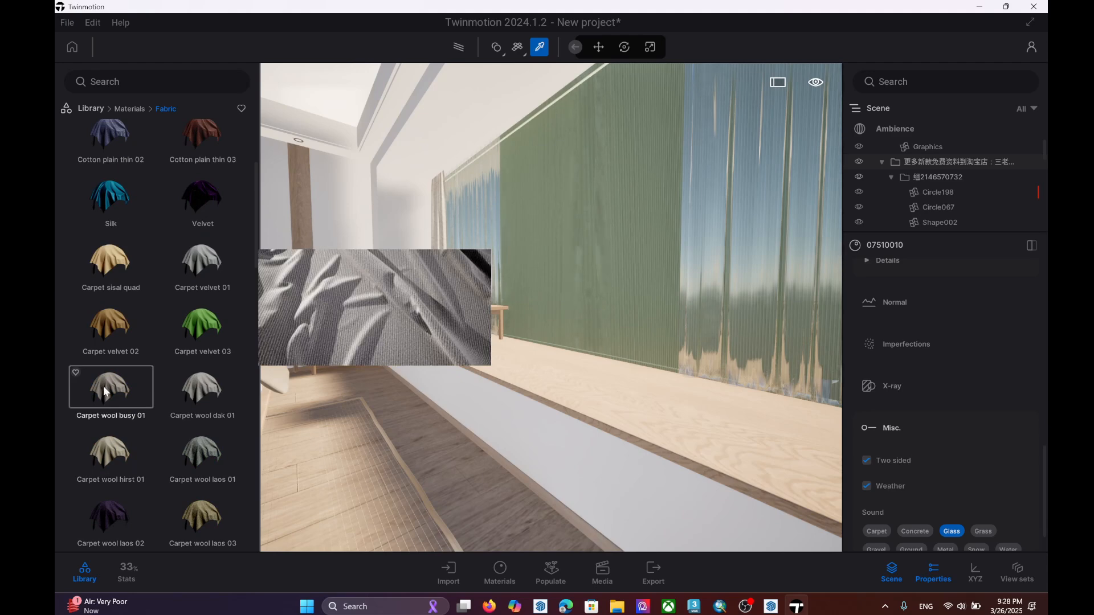
pyautogui.moveTo(103, 385); pyautogui.dragTo(477, 264)
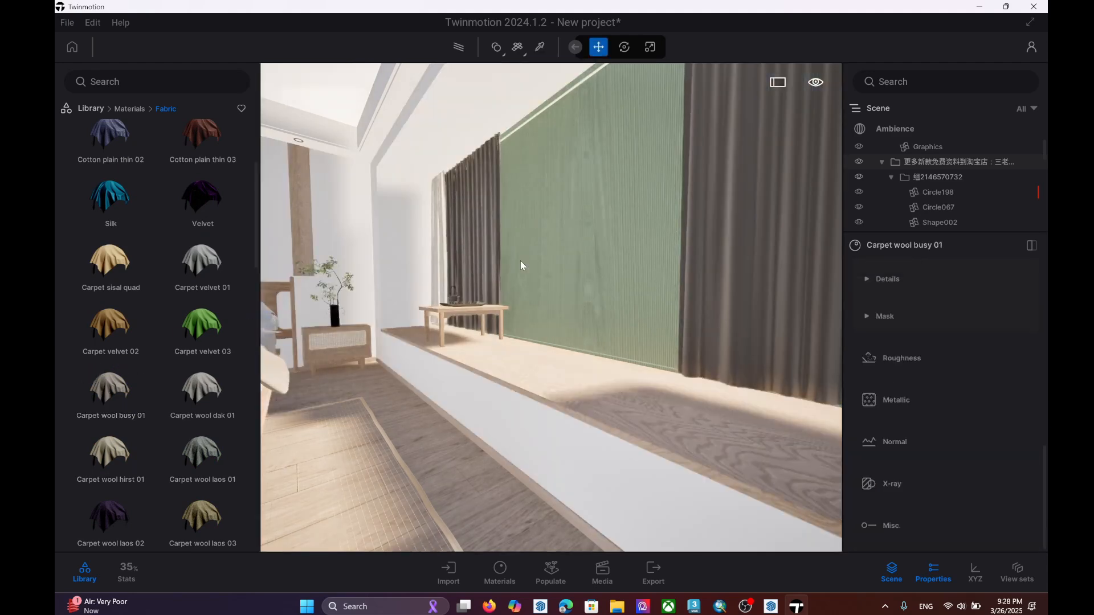
# Replace the green ribbed window pane's material with Reflective glass from the library's glass materials
pyautogui.scroll(5, 547, 255)
pyautogui.scroll(5, 554, 251)
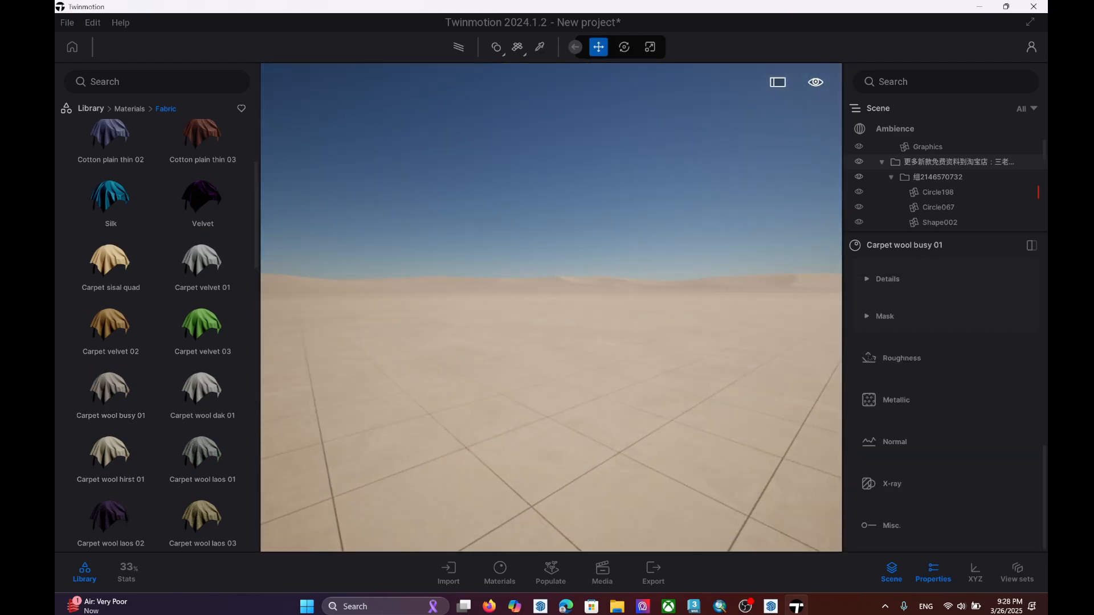
pyautogui.scroll(-6, 435, 207)
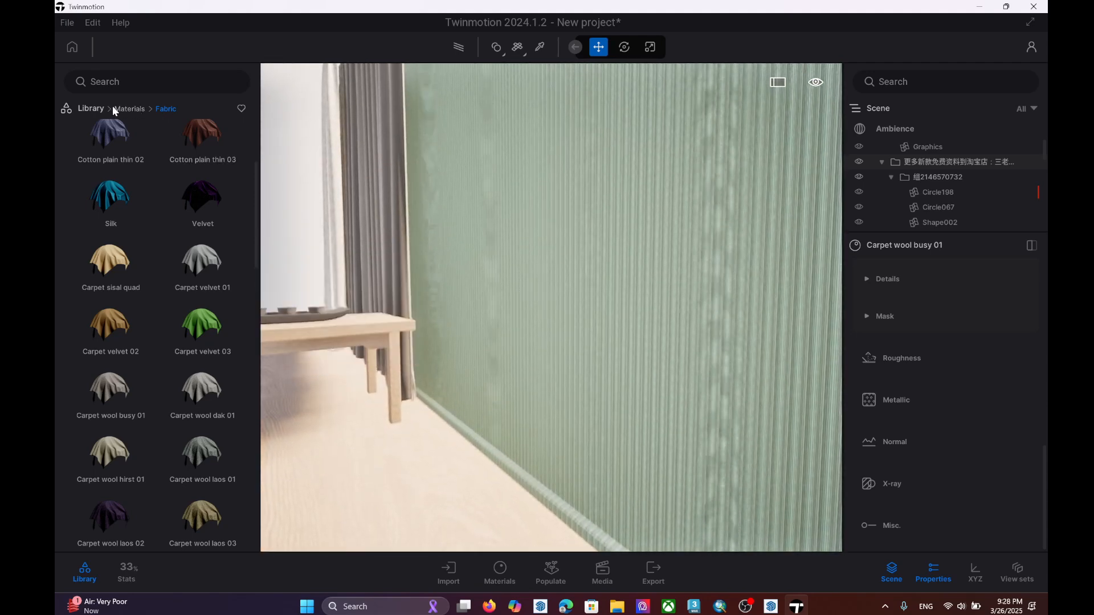
pyautogui.click(116, 109)
pyautogui.click(111, 147)
pyautogui.moveTo(113, 298)
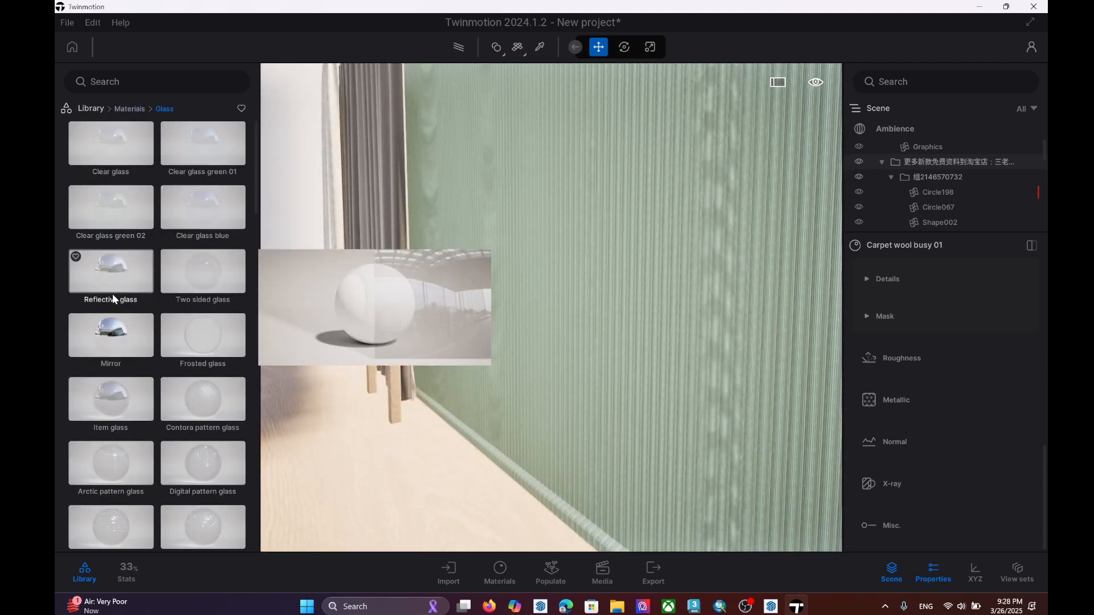
pyautogui.moveTo(113, 297); pyautogui.dragTo(487, 247)
pyautogui.scroll(-5, 482, 262)
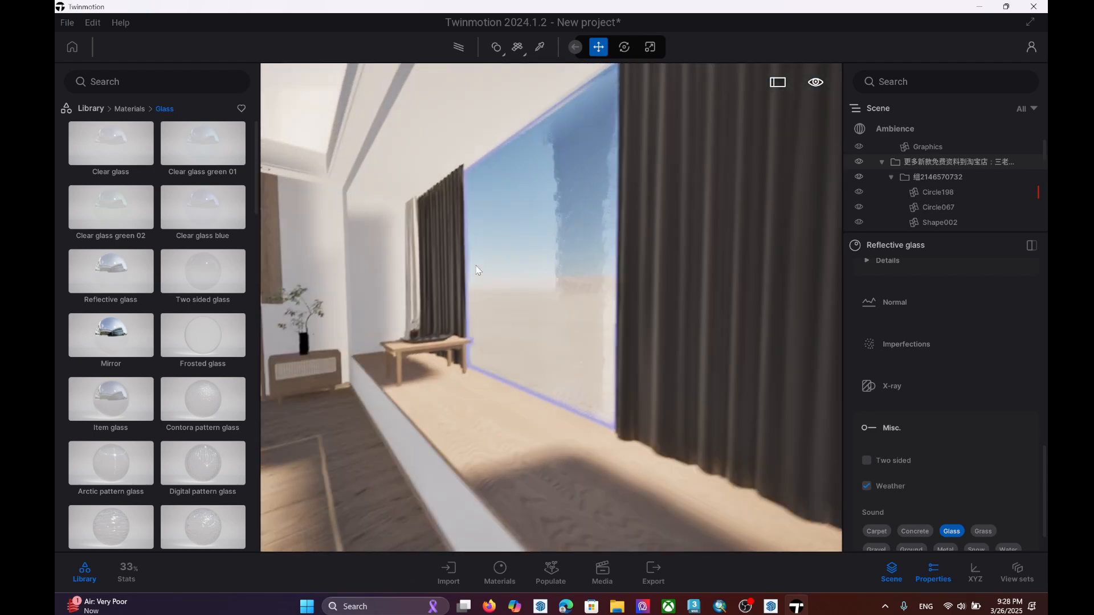
# Set the window's Reflective glass opacity to 32% and make the material two sided
pyautogui.scroll(10, 939, 344)
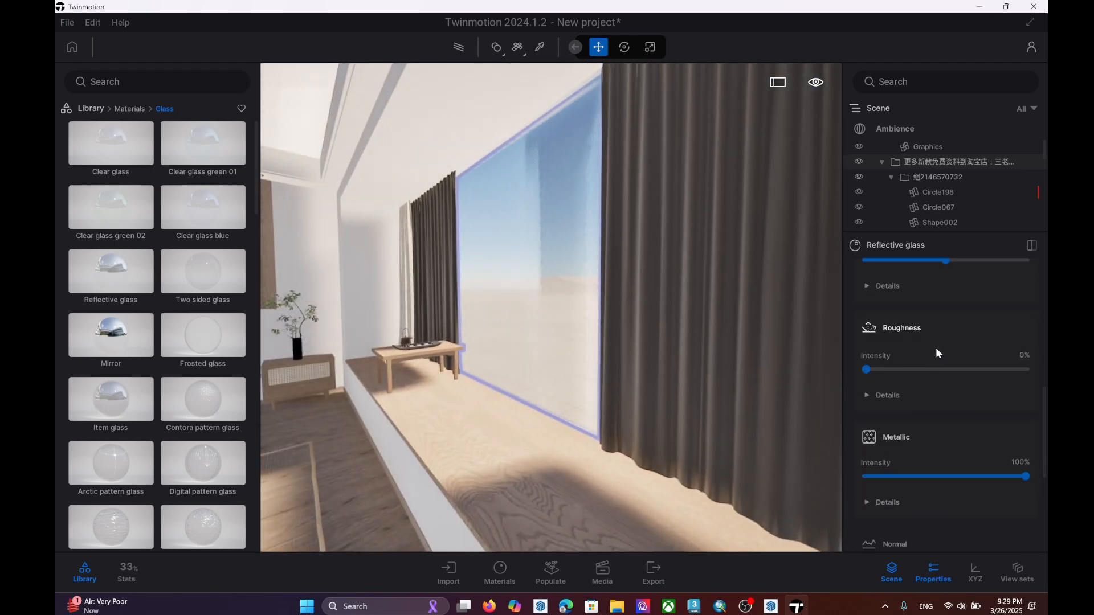
pyautogui.scroll(2, 889, 359)
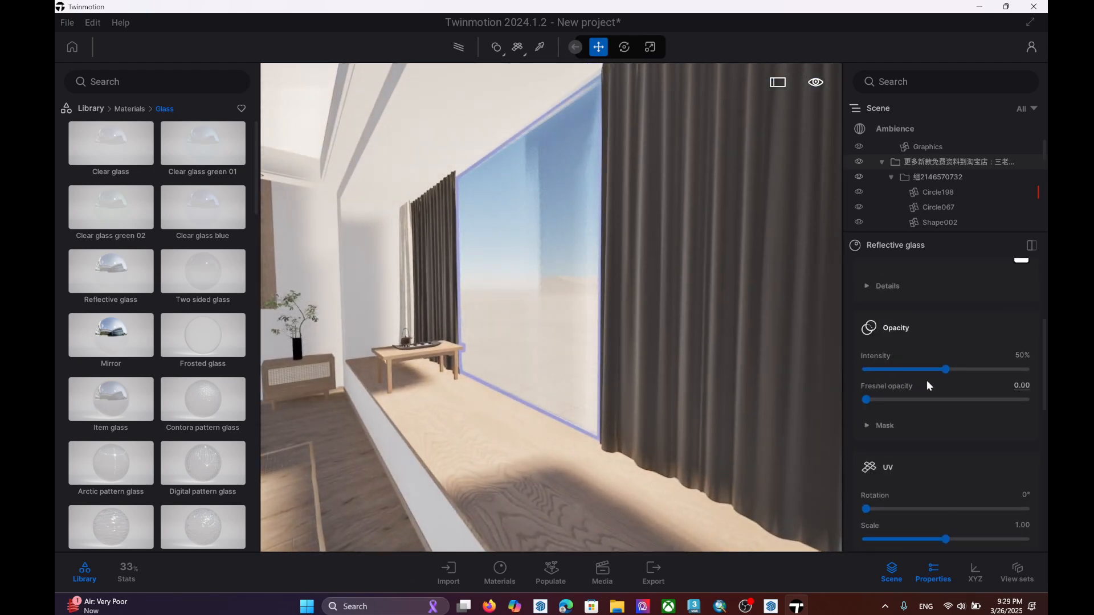
pyautogui.moveTo(940, 370); pyautogui.dragTo(890, 369)
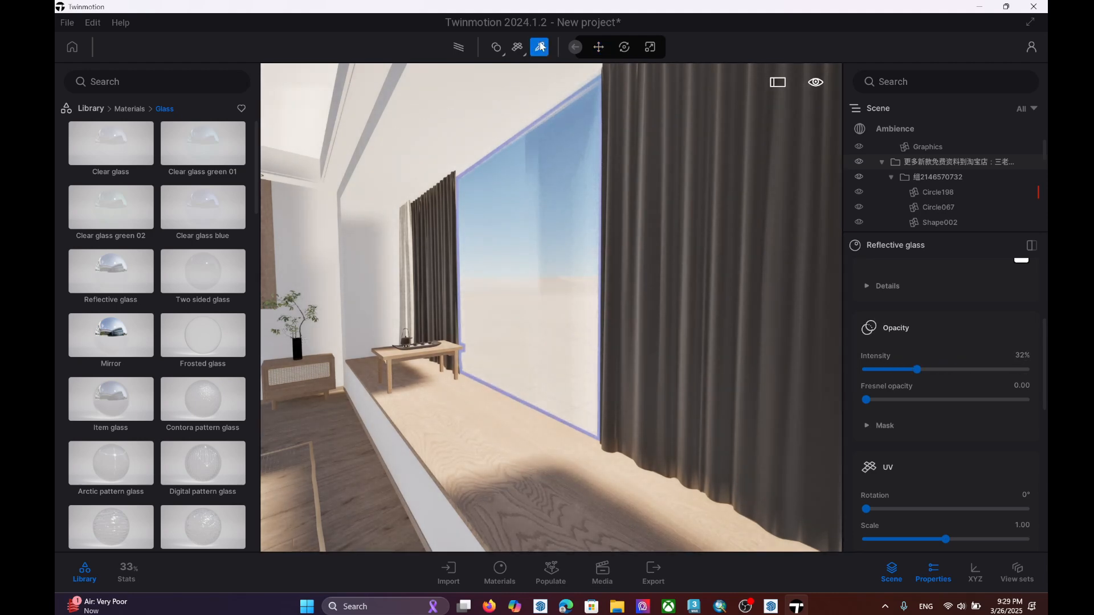
pyautogui.scroll(-10, 953, 368)
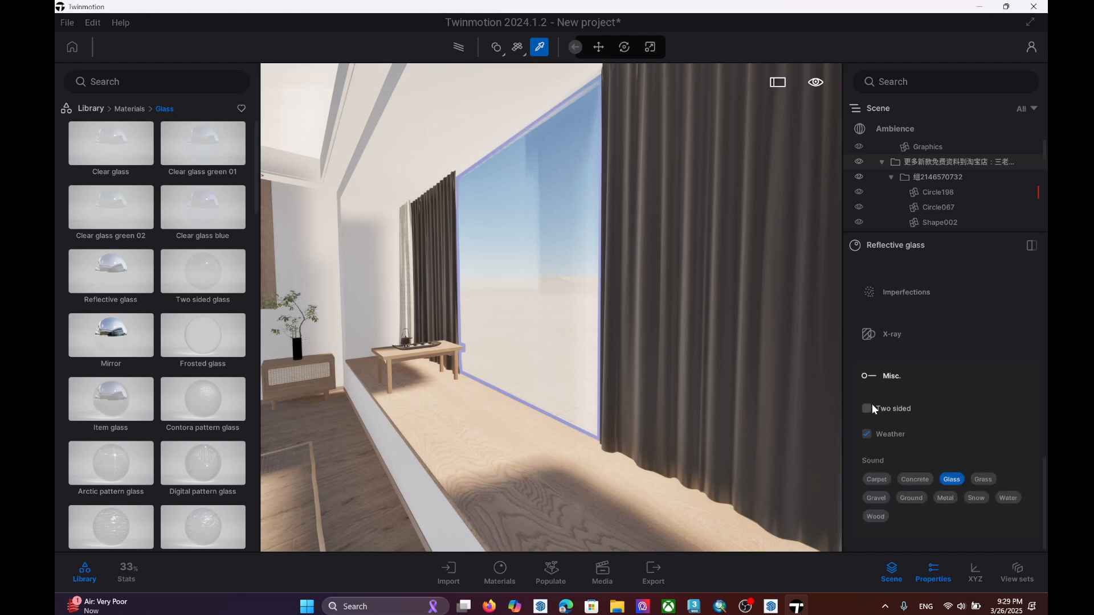
pyautogui.scroll(5, 485, 307)
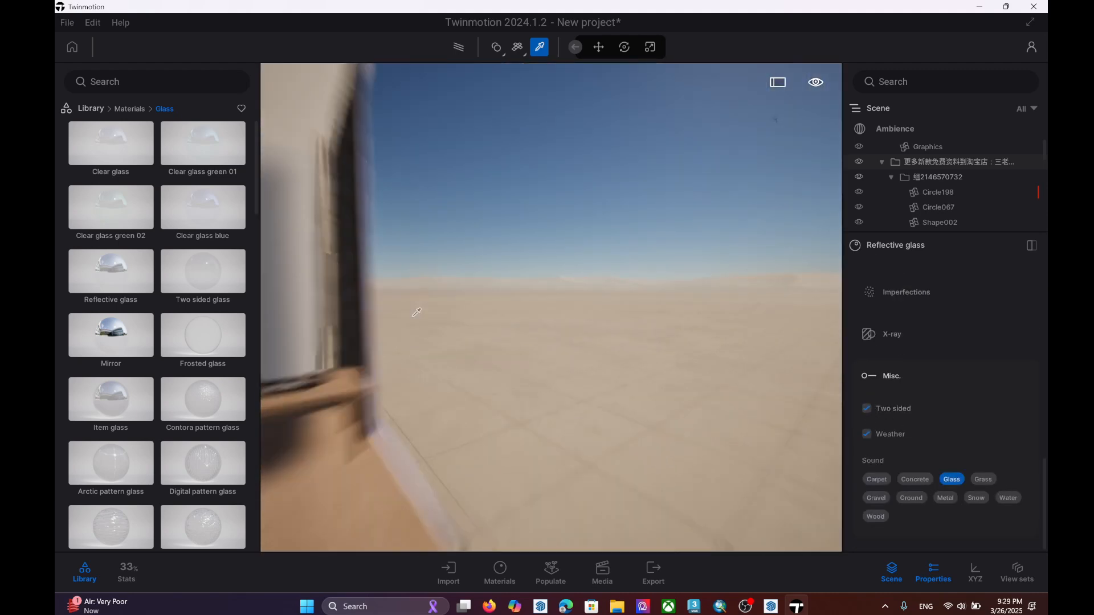
pyautogui.scroll(-6, 484, 308)
pyautogui.scroll(-5, 485, 307)
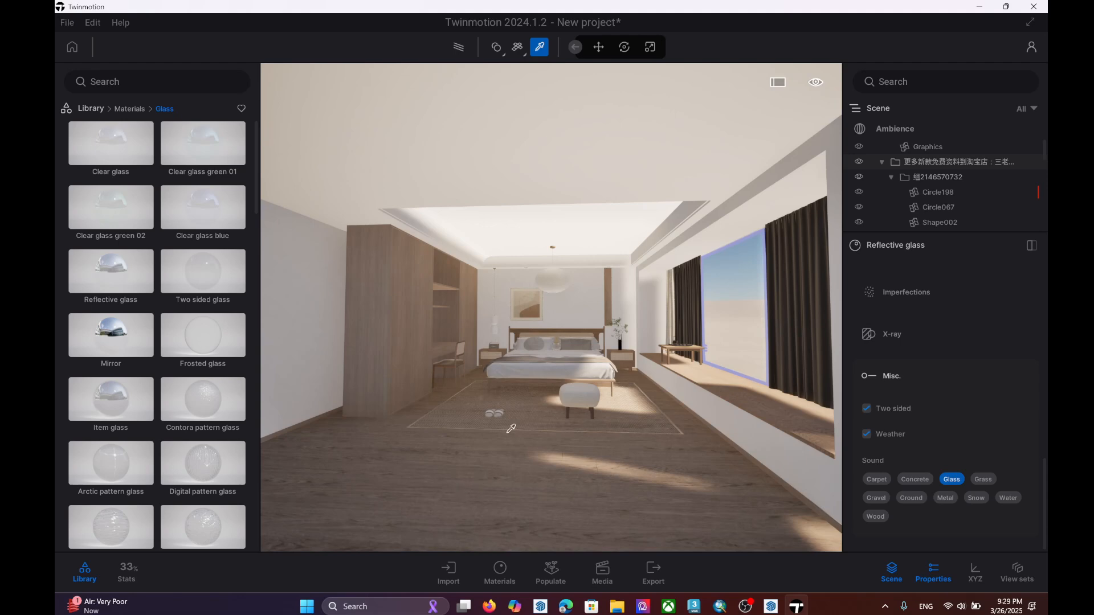
# Return to SketchUp and draw a rectangle of about 1.6 ft² on the wood floor in front of the rug
pyautogui.click(975, 7)
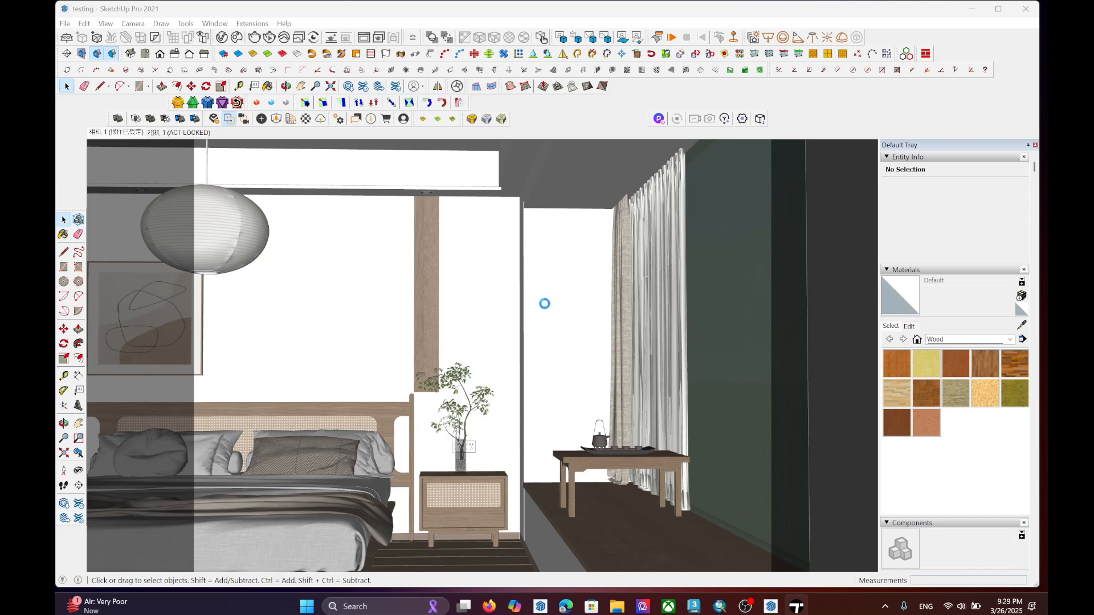
pyautogui.scroll(-3, 502, 393)
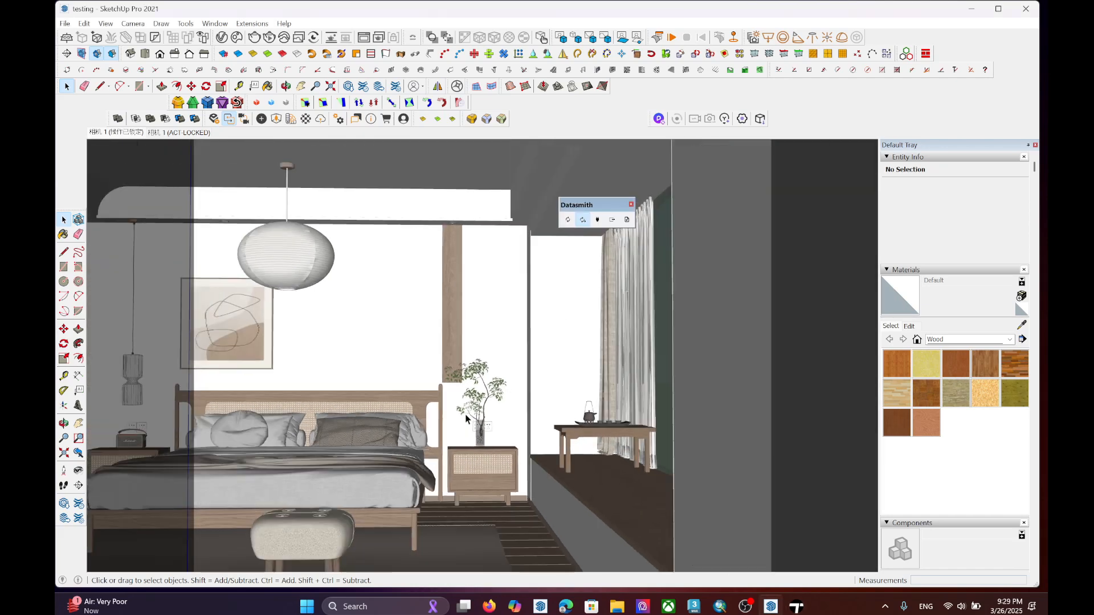
pyautogui.keyDown('shift'); pyautogui.moveTo(434, 443); pyautogui.dragTo(593, 355, button='middle'); pyautogui.keyUp('shift')
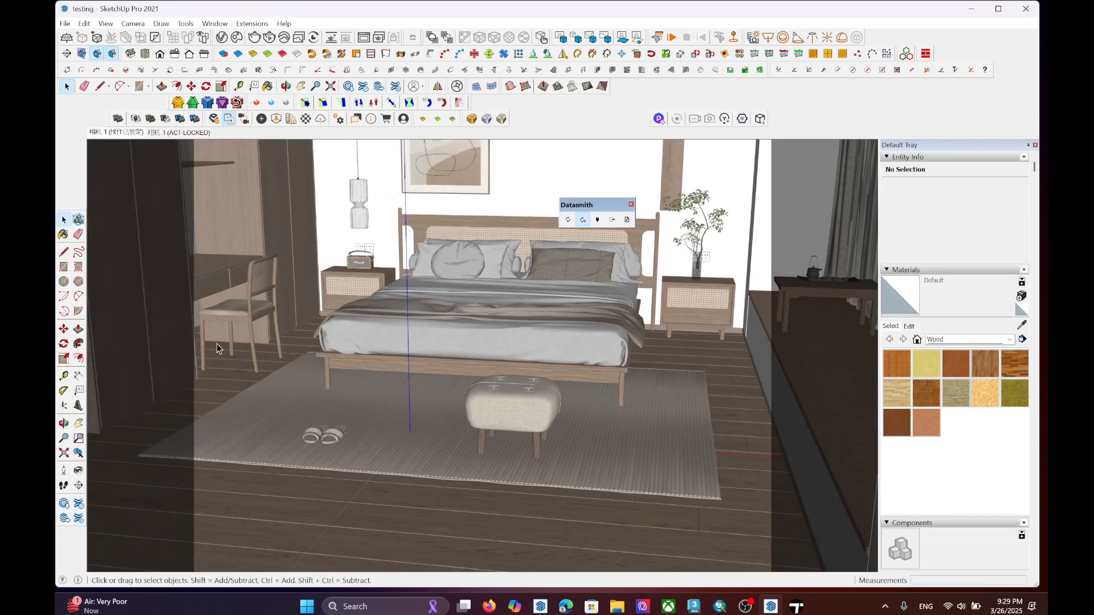
pyautogui.keyDown('shift'); pyautogui.moveTo(386, 495); pyautogui.dragTo(408, 470, button='middle'); pyautogui.keyUp('shift')
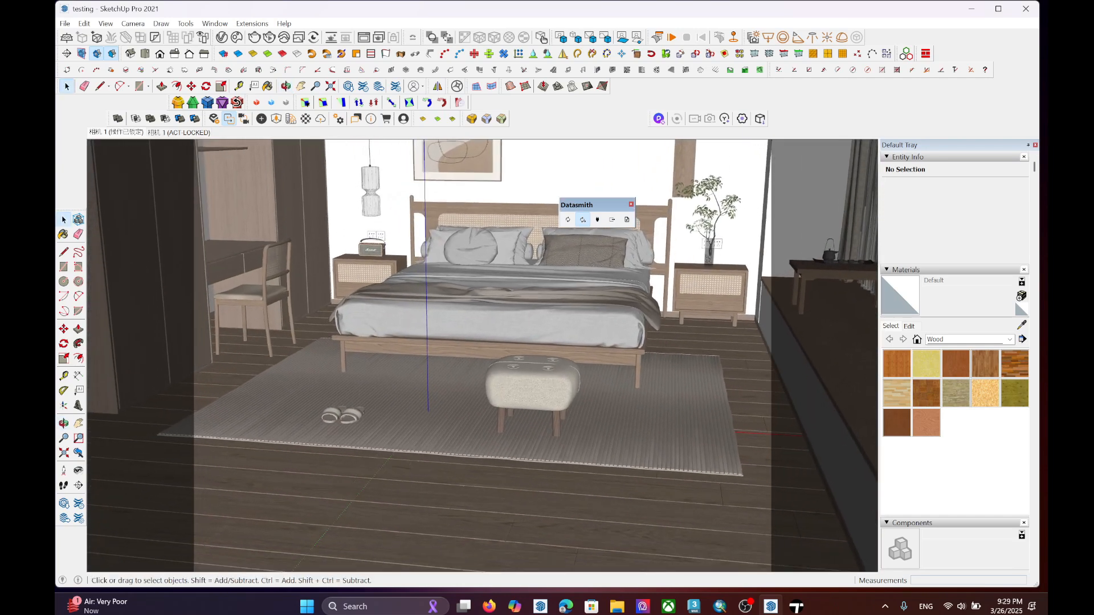
pyautogui.press('r')
pyautogui.click(343, 493)
pyautogui.click(435, 545)
pyautogui.press('space')
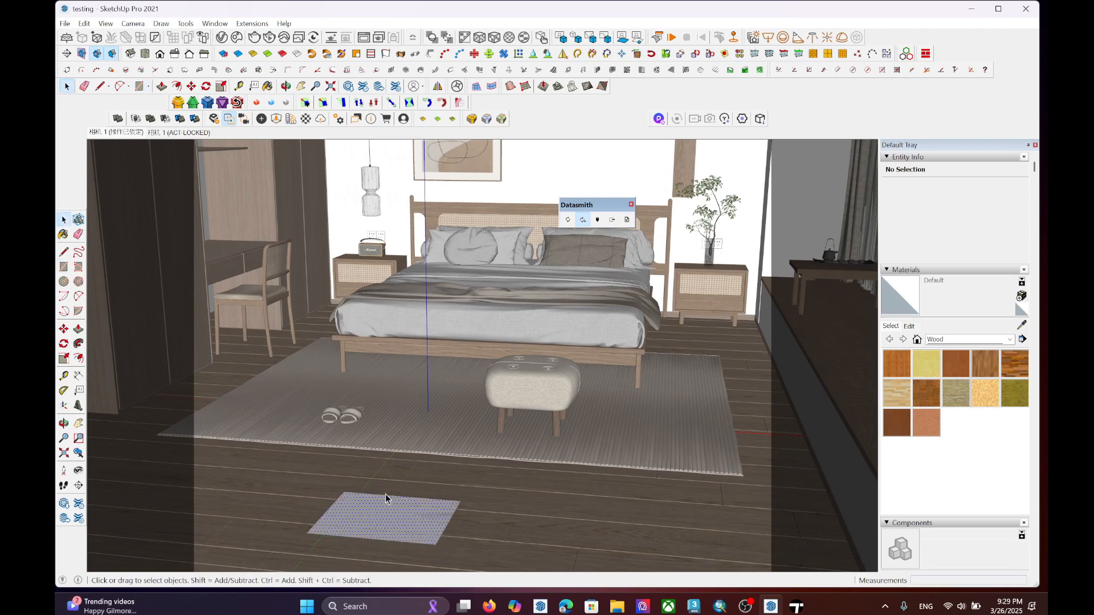
# Push/Pull the floor rectangle upward into a solid box in front of the bed and stool
pyautogui.press('p')
pyautogui.click(386, 500)
pyautogui.click(385, 468)
pyautogui.click(385, 515)
pyautogui.click(392, 483)
pyautogui.click(395, 482)
pyautogui.click(394, 442)
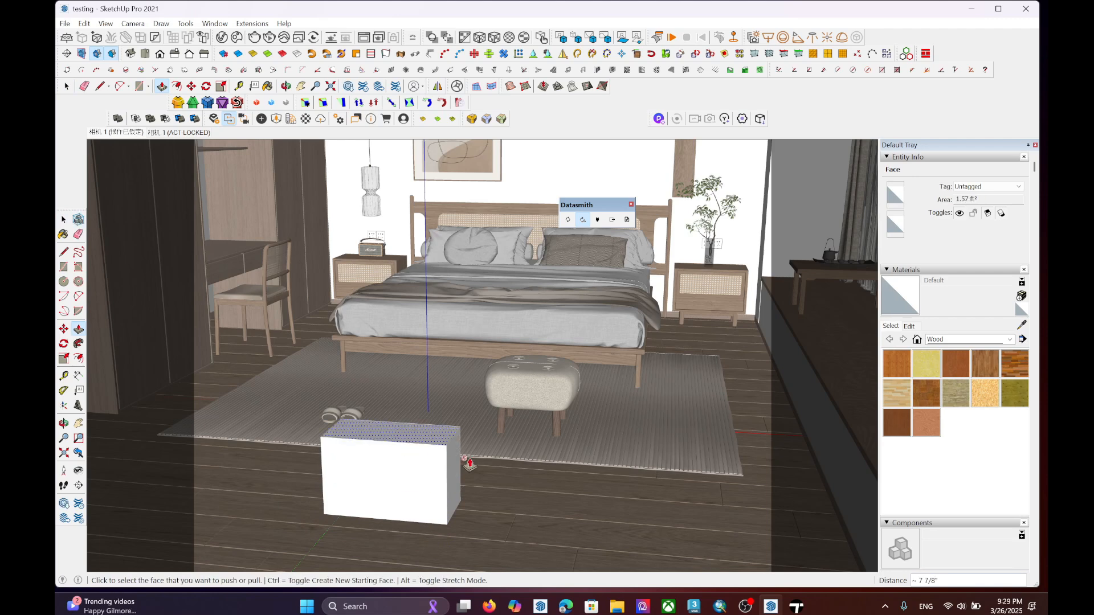
pyautogui.press('space')
pyautogui.scroll(2, 525, 397)
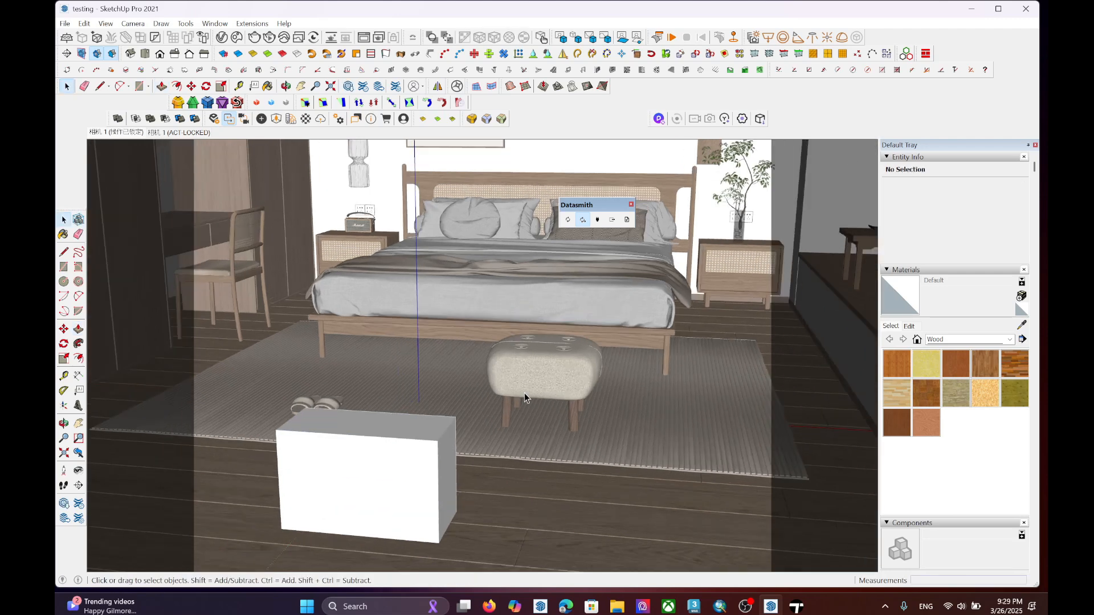
# Switch to Twinmotion and examine the synced white box and the bedroom from several viewpoints
pyautogui.click(799, 607)
pyautogui.moveTo(510, 441); pyautogui.dragTo(460, 422, button='middle')
pyautogui.scroll(2, 507, 439)
pyautogui.scroll(-2, 515, 434)
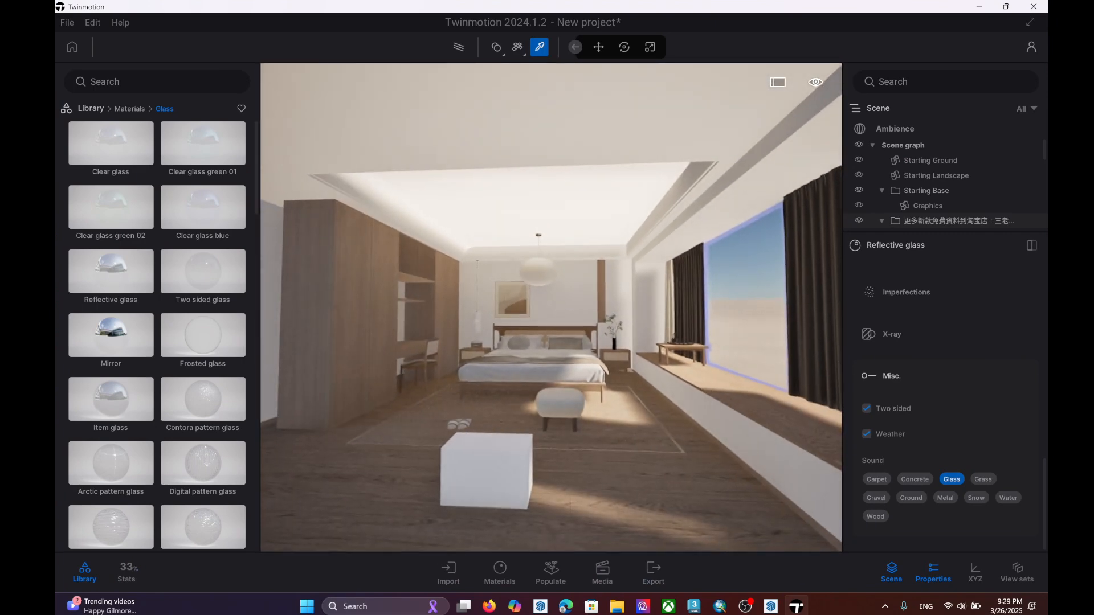
pyautogui.scroll(2, 520, 429)
pyautogui.scroll(2, 553, 306)
pyautogui.scroll(-5, 553, 306)
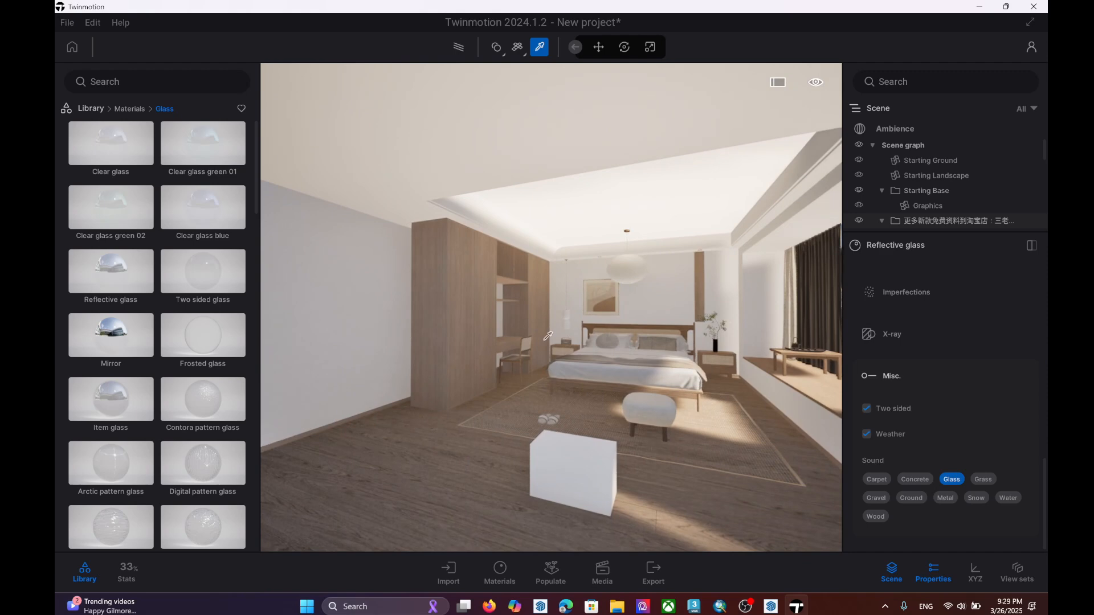
pyautogui.moveTo(560, 399); pyautogui.dragTo(572, 388, button='middle')
pyautogui.moveTo(540, 353); pyautogui.dragTo(486, 365, button='middle')
pyautogui.moveTo(486, 364); pyautogui.dragTo(518, 360, button='right')
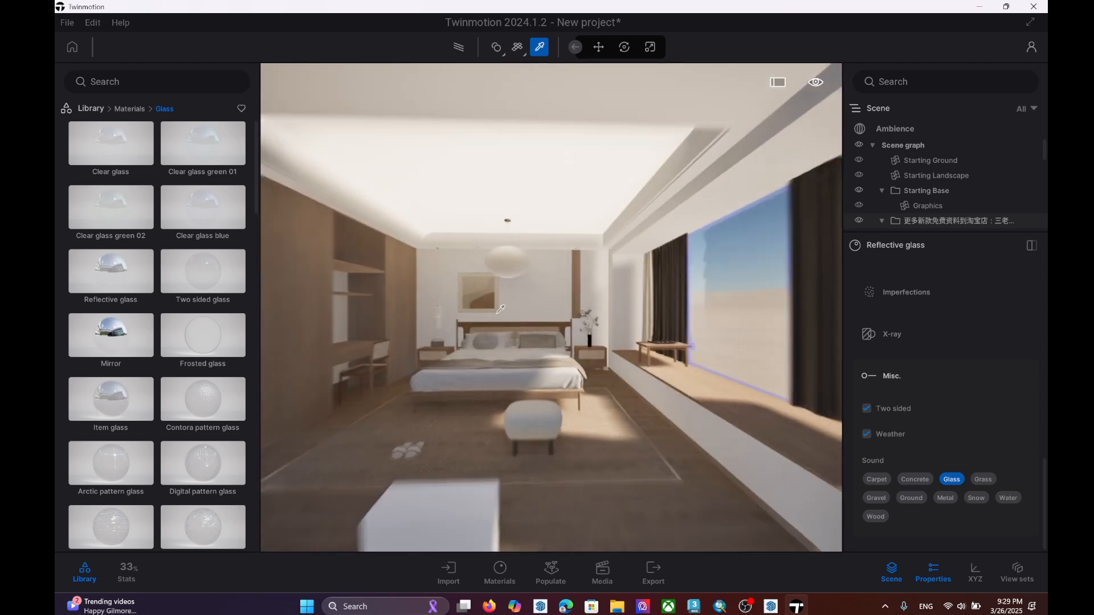
pyautogui.scroll(-3, 519, 360)
pyautogui.moveTo(519, 360); pyautogui.dragTo(575, 302, button='middle')
pyautogui.moveTo(484, 262); pyautogui.dragTo(483, 307, button='middle')
pyautogui.scroll(-2, 480, 328)
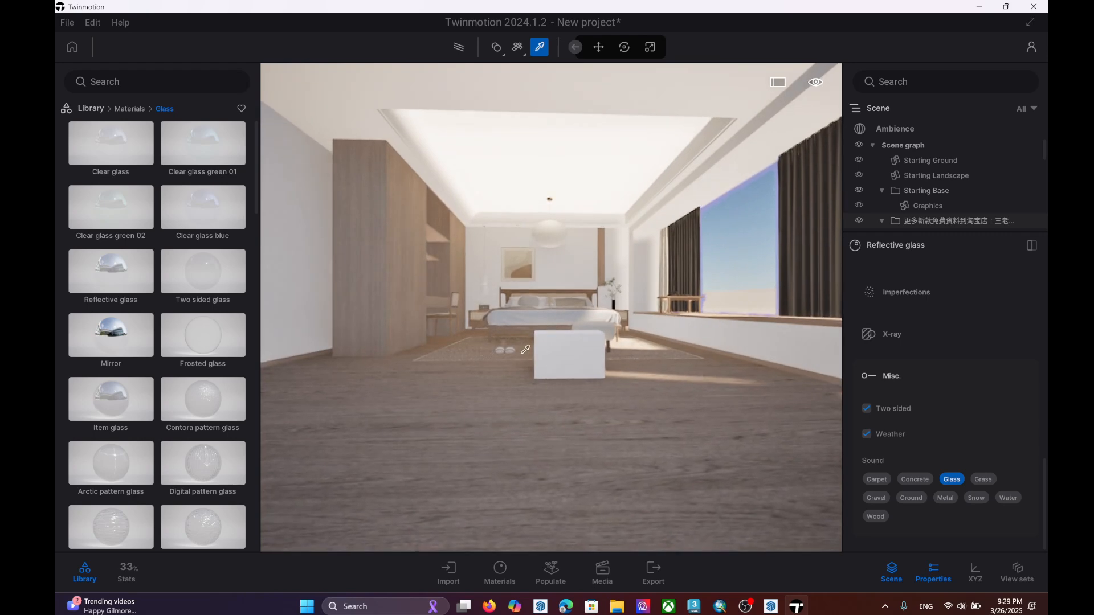